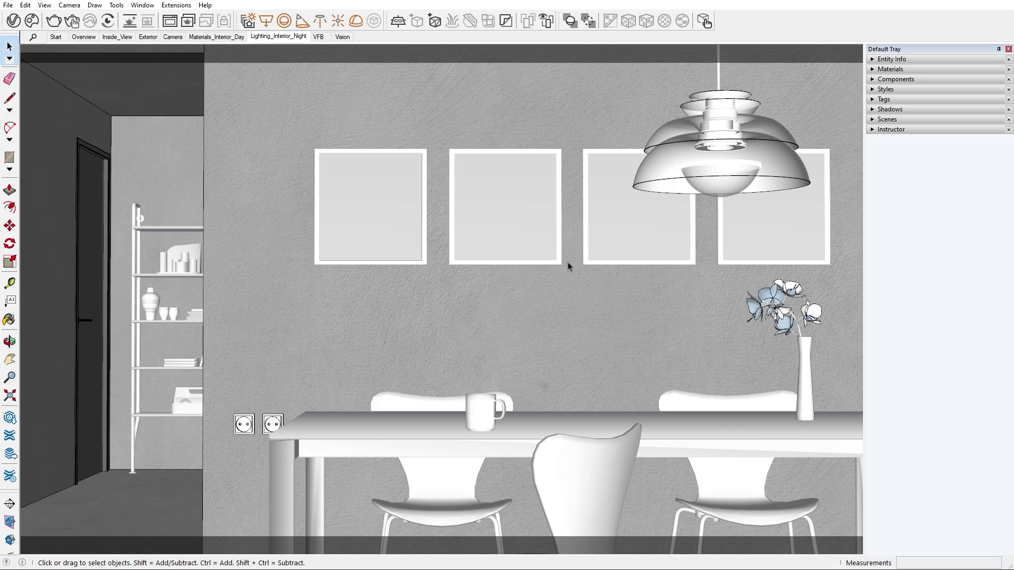
# Add a Cryptomatte render element with ID Type set to Material Name
pyautogui.click(14, 20)
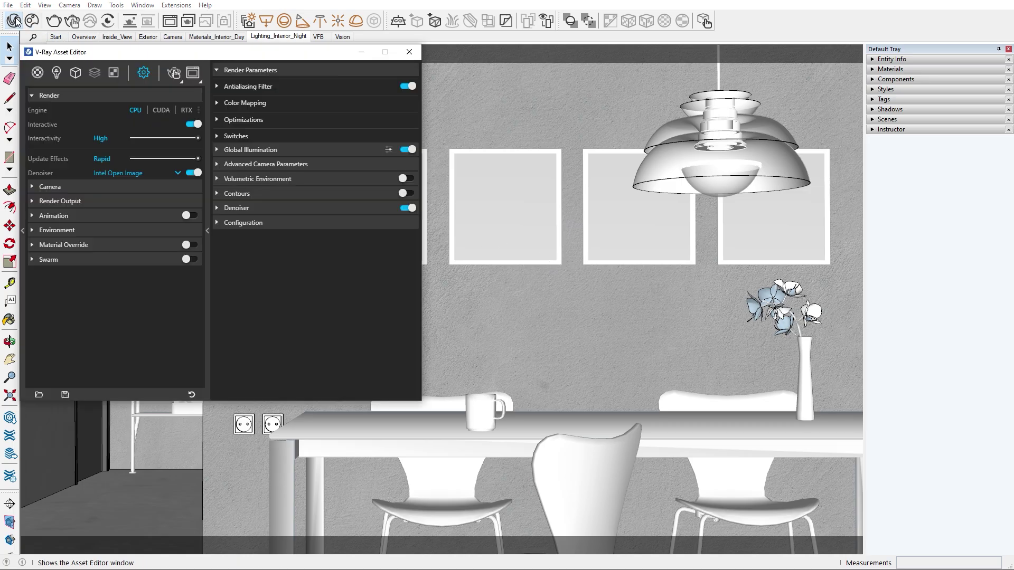
pyautogui.click(93, 74)
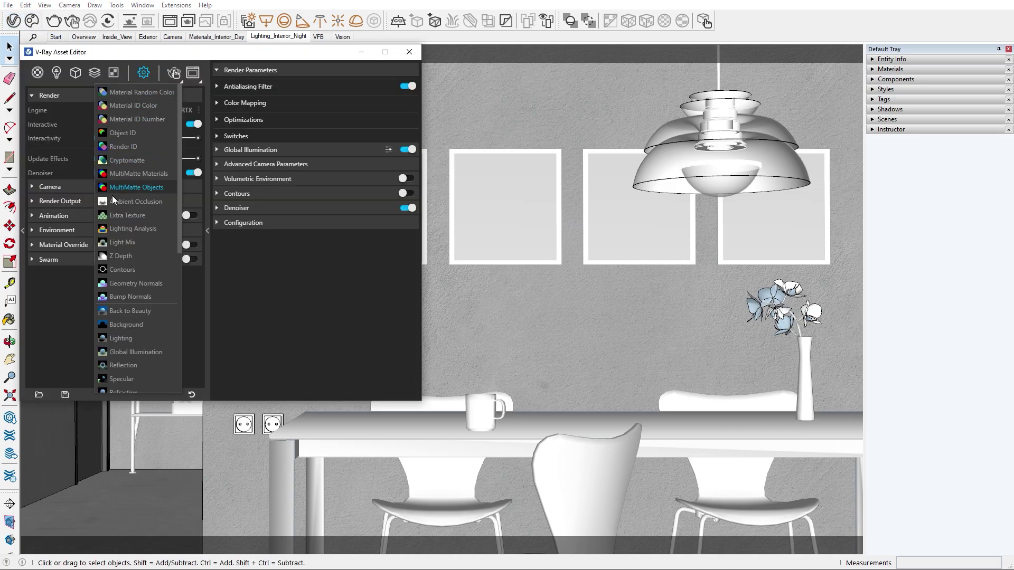
pyautogui.click(128, 311)
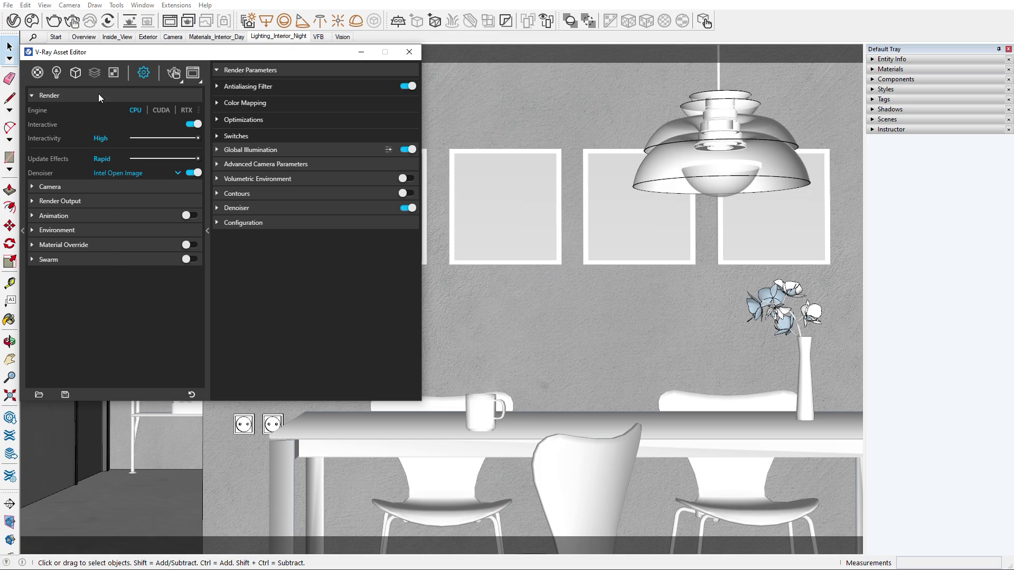
pyautogui.click(95, 73)
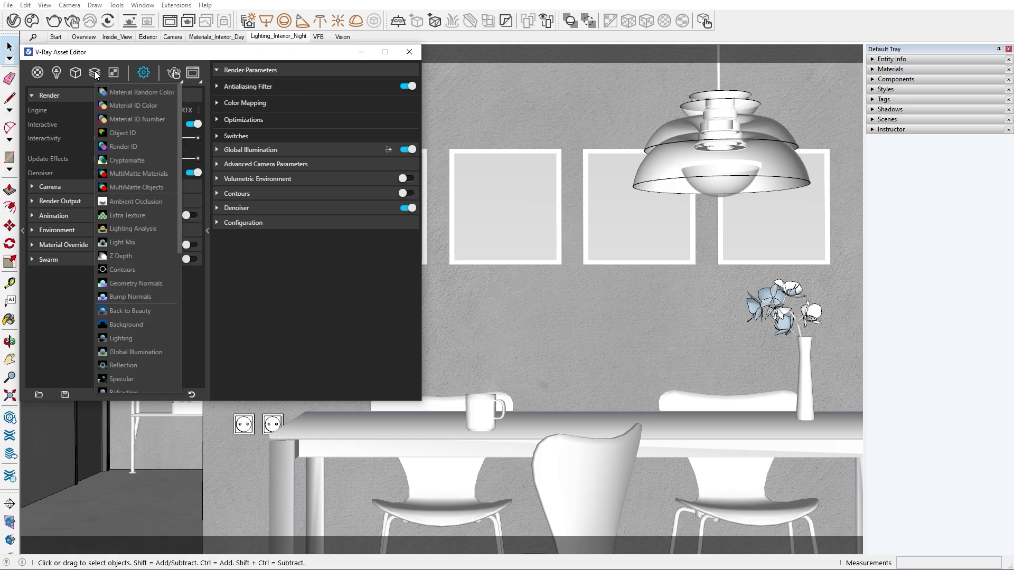
pyautogui.click(125, 161)
pyautogui.click(291, 233)
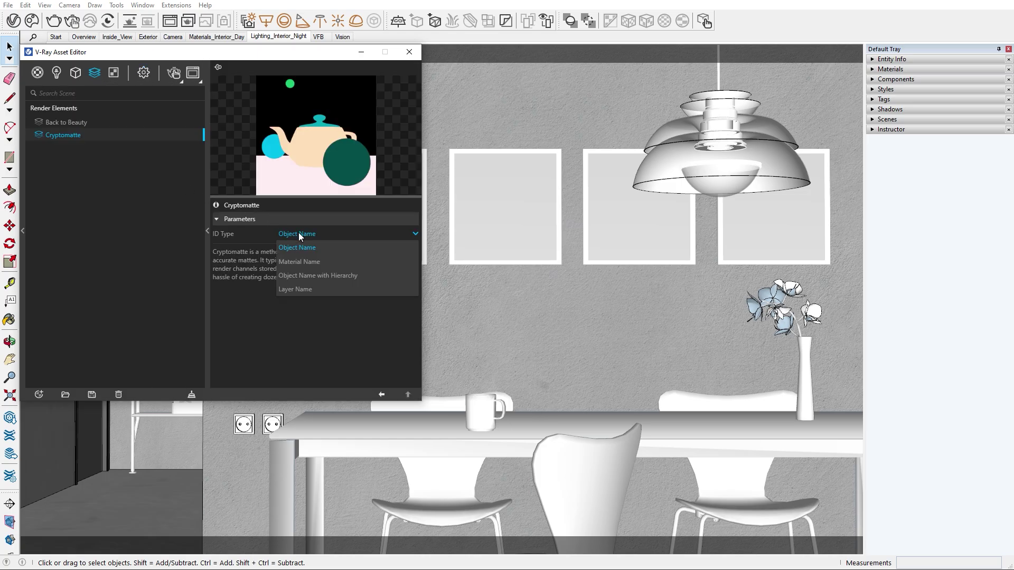
pyautogui.click(303, 260)
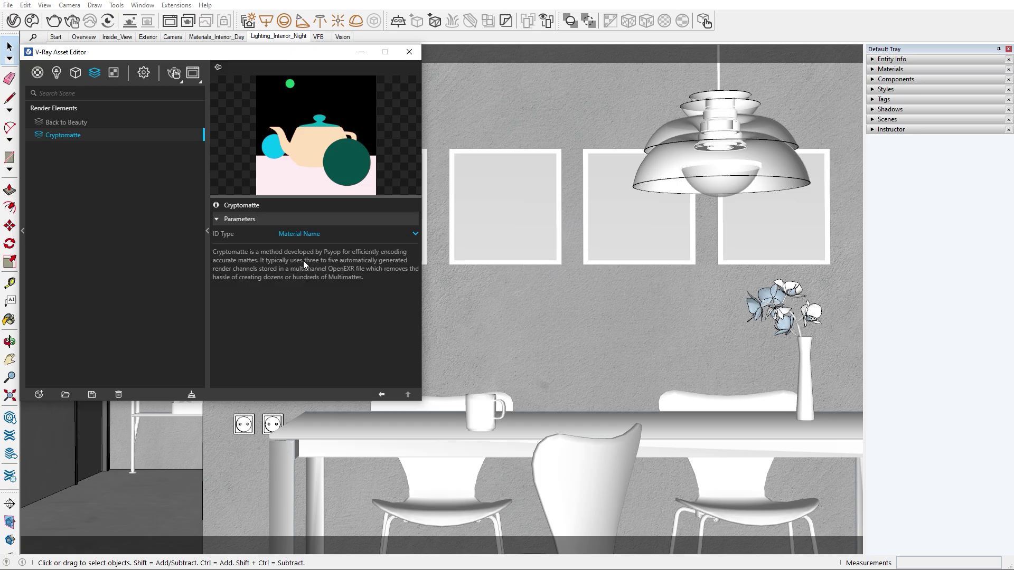
# Add a Light Mix element grouped by Group Instances and start the interactive render
pyautogui.click(97, 74)
pyautogui.click(127, 242)
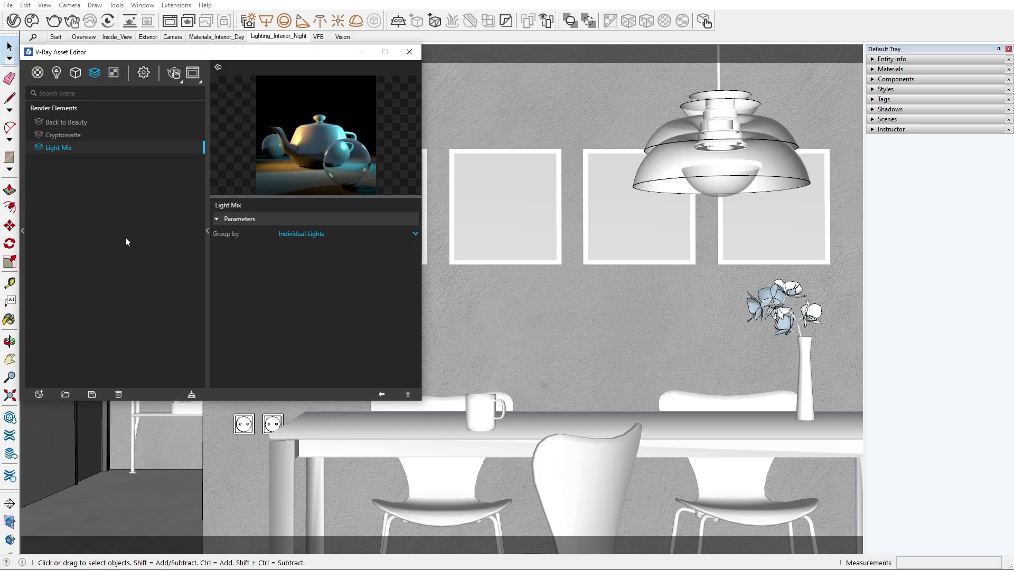
pyautogui.click(304, 237)
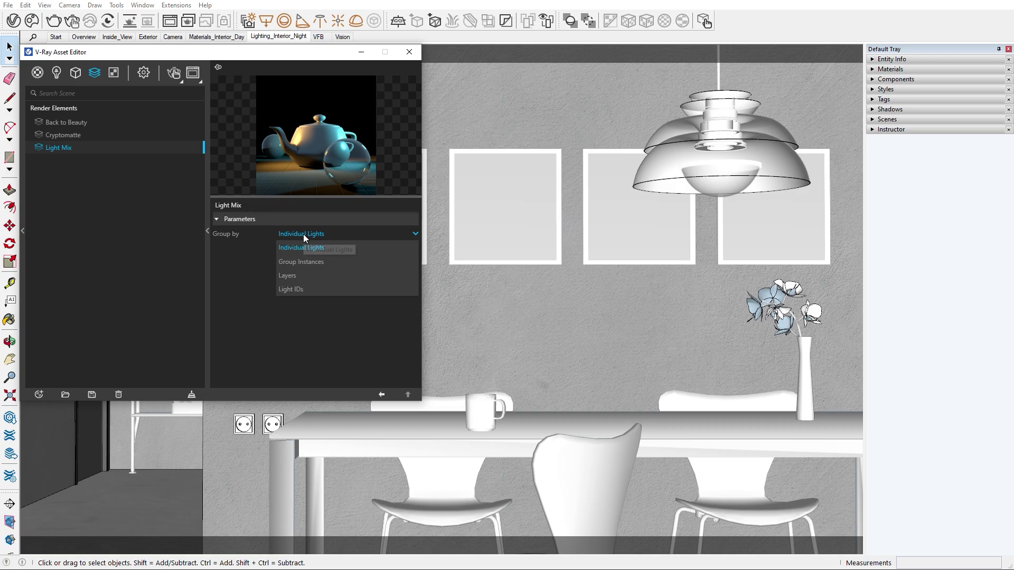
pyautogui.click(304, 264)
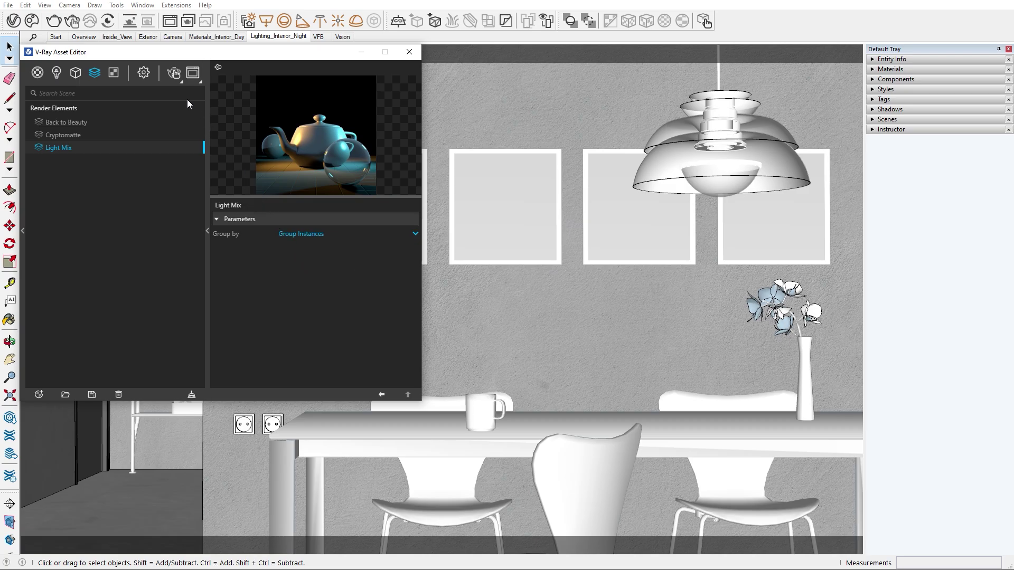
pyautogui.click(173, 73)
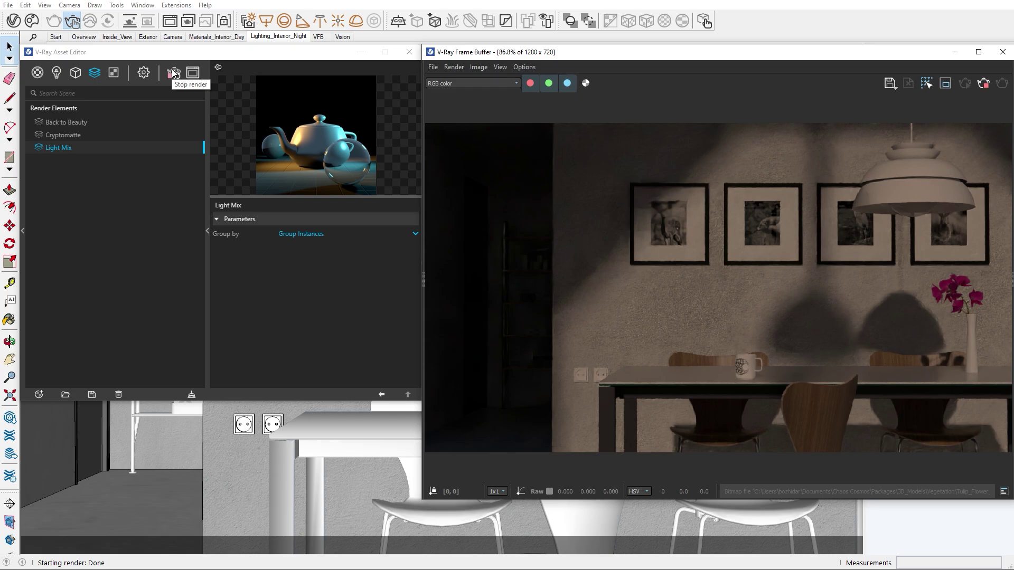
# Place a V-Ray Dome Light in the dining room
pyautogui.click(56, 73)
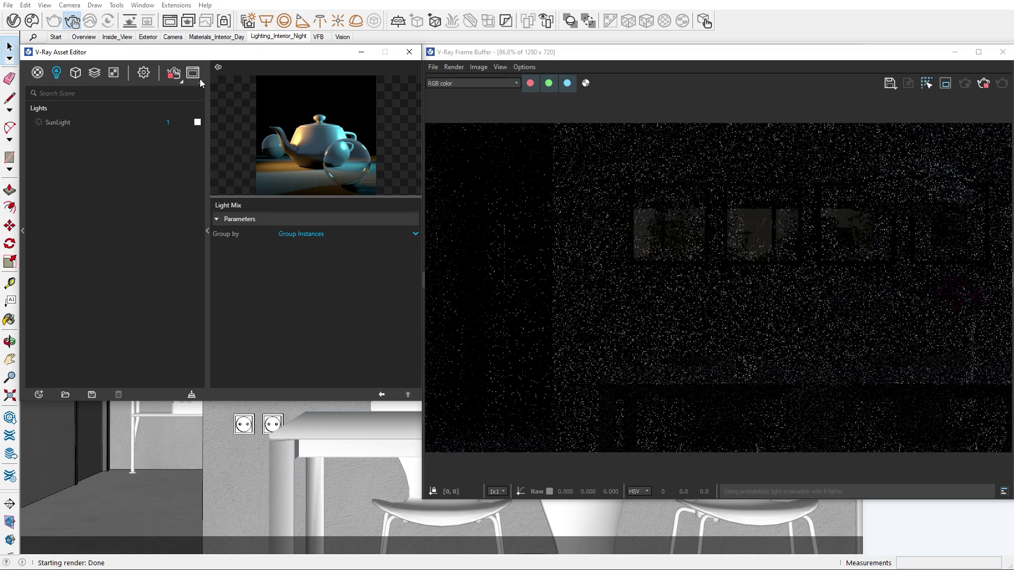
pyautogui.click(356, 20)
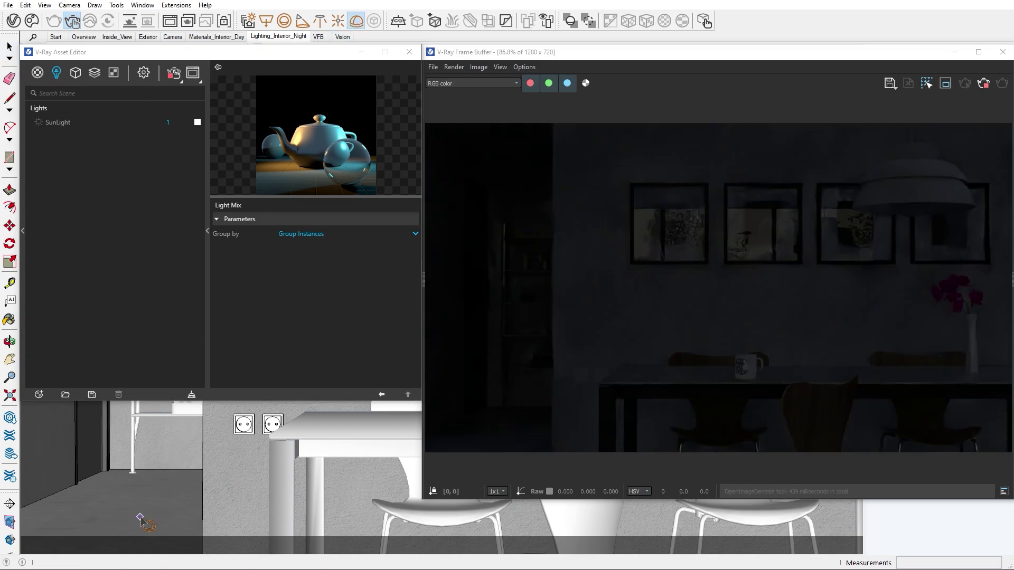
pyautogui.click(140, 517)
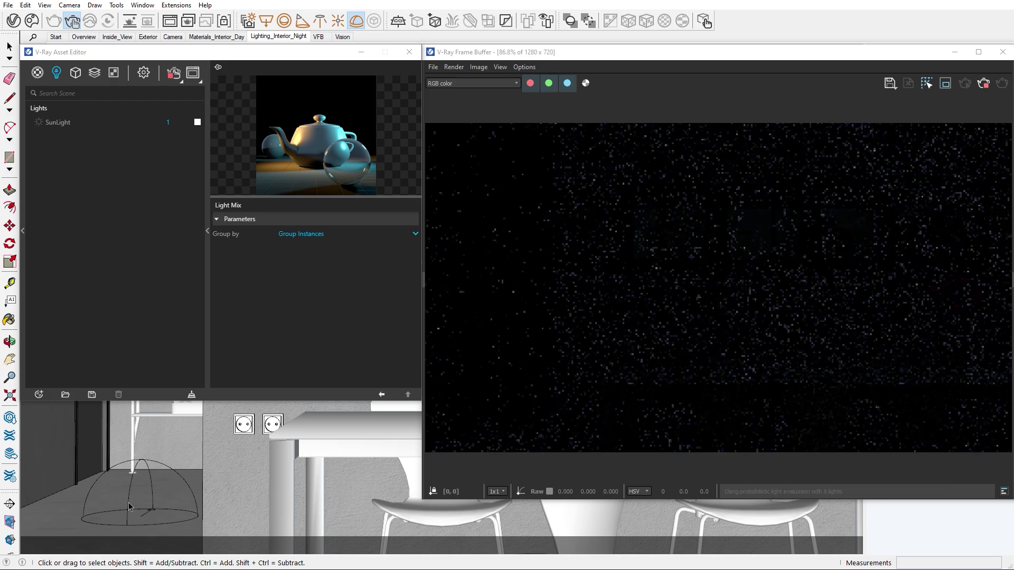
# Copy the Sun 029 texture and paste it into the Dome Light's HDR texture slot
pyautogui.click(113, 73)
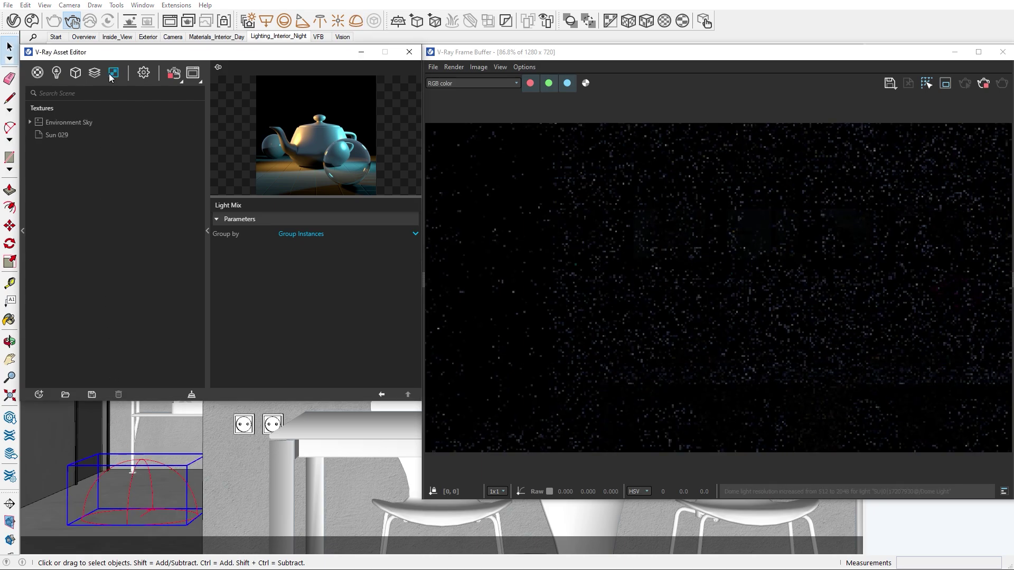
pyautogui.click(63, 135)
pyautogui.rightClick(64, 135)
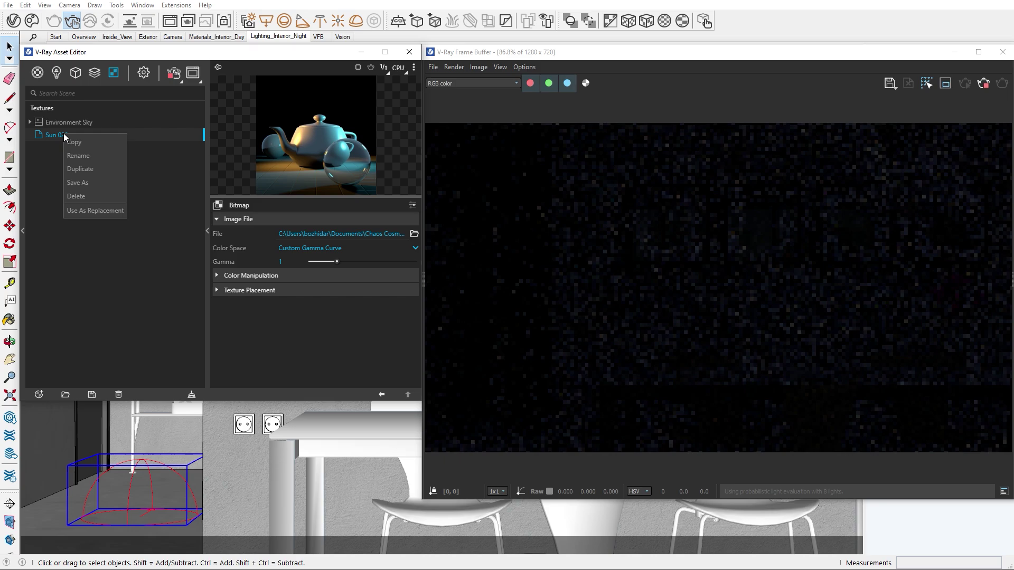
pyautogui.click(79, 141)
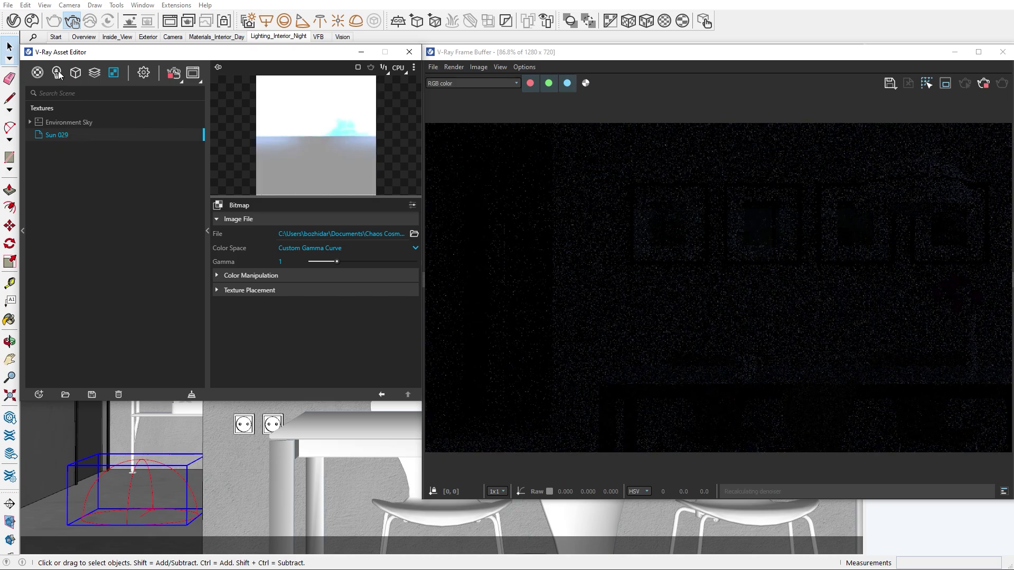
pyautogui.click(58, 73)
pyautogui.click(58, 126)
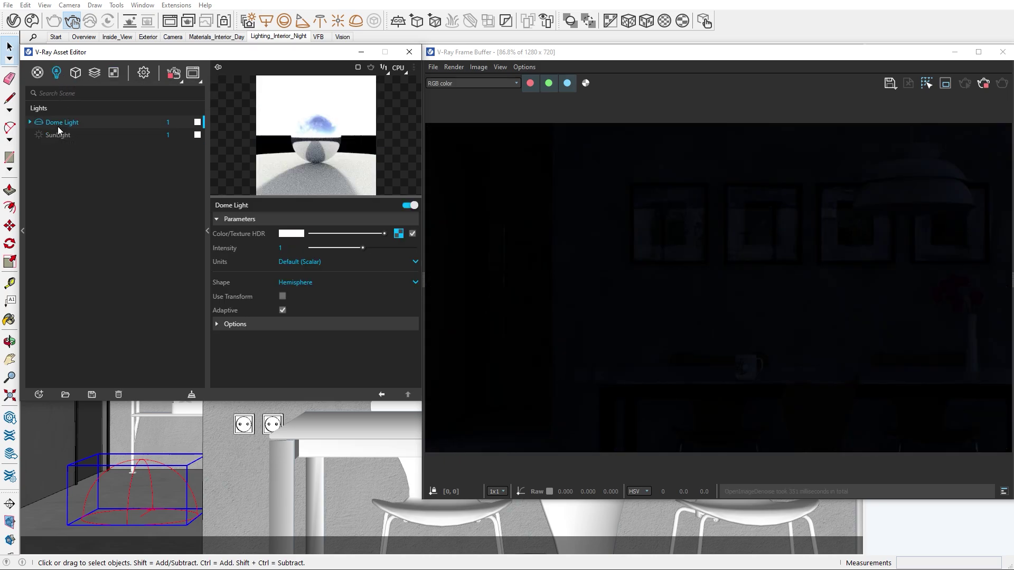
pyautogui.rightClick(398, 233)
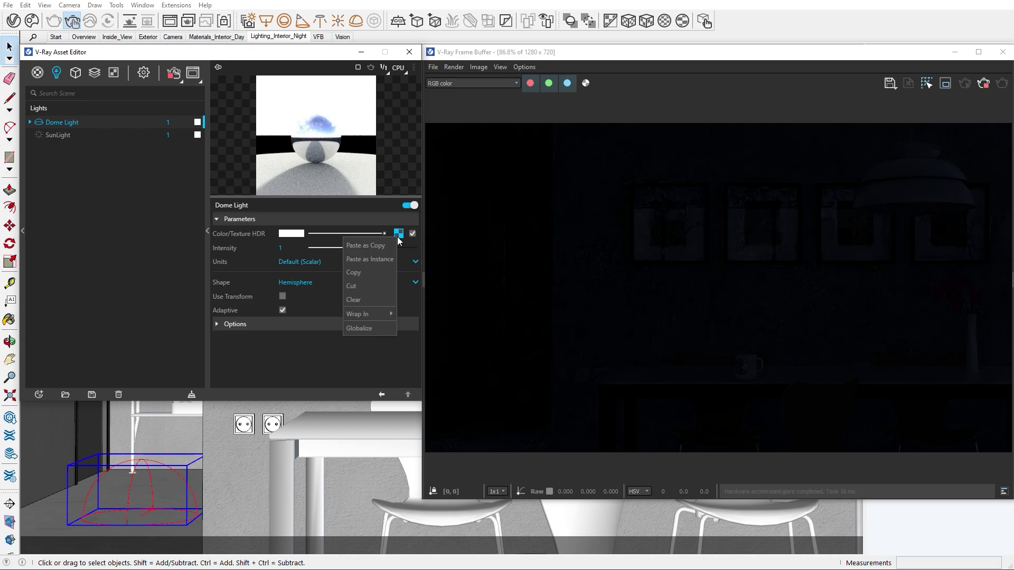
pyautogui.click(383, 261)
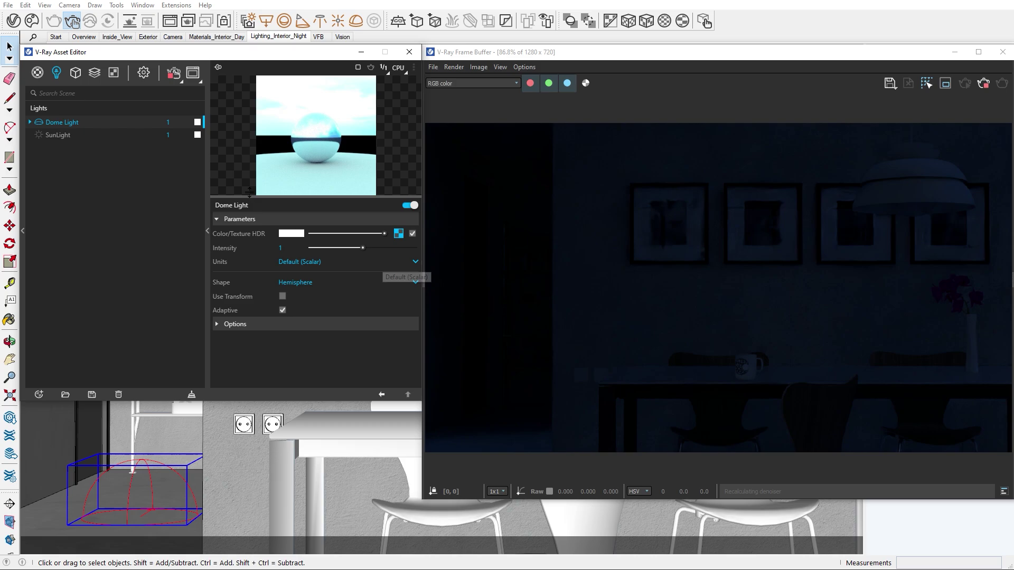
# Set the camera Exposure Value to 14.2 for a brighter image
pyautogui.click(143, 72)
pyautogui.click(131, 188)
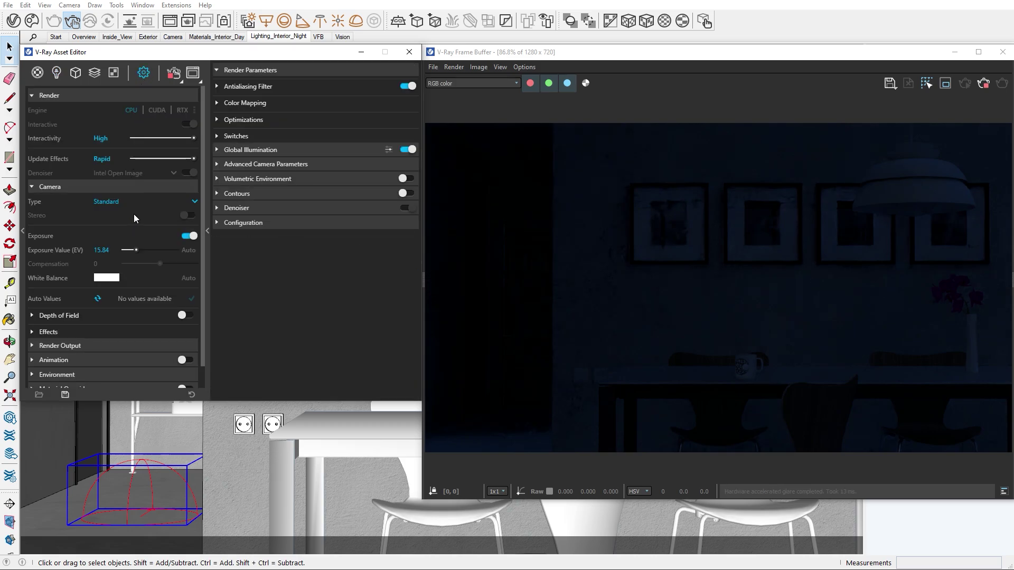
pyautogui.moveTo(137, 249); pyautogui.dragTo(139, 249)
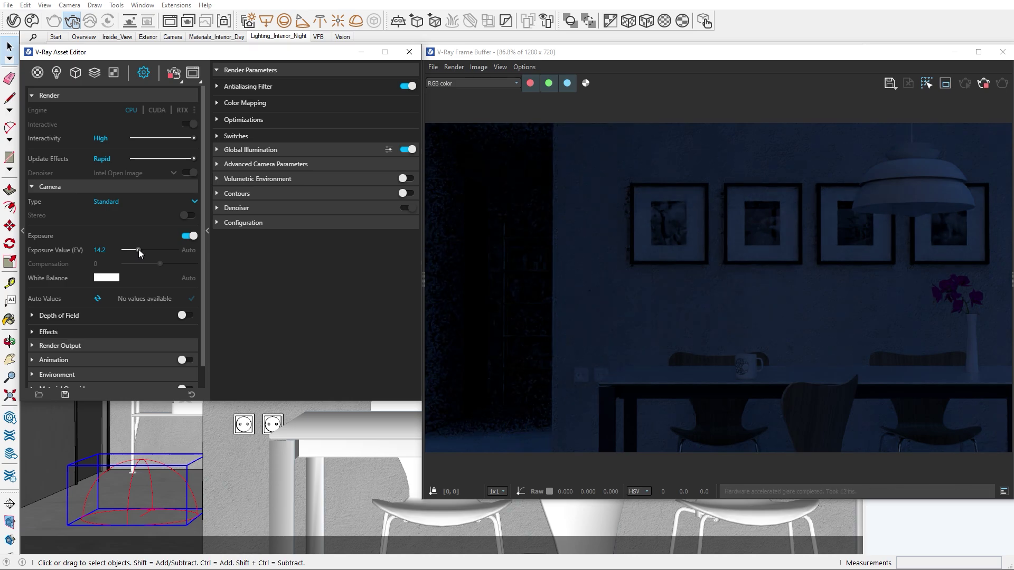
# Enable depth of field focused on the tabletop with Defocus 0.359
pyautogui.click(189, 316)
pyautogui.click(159, 315)
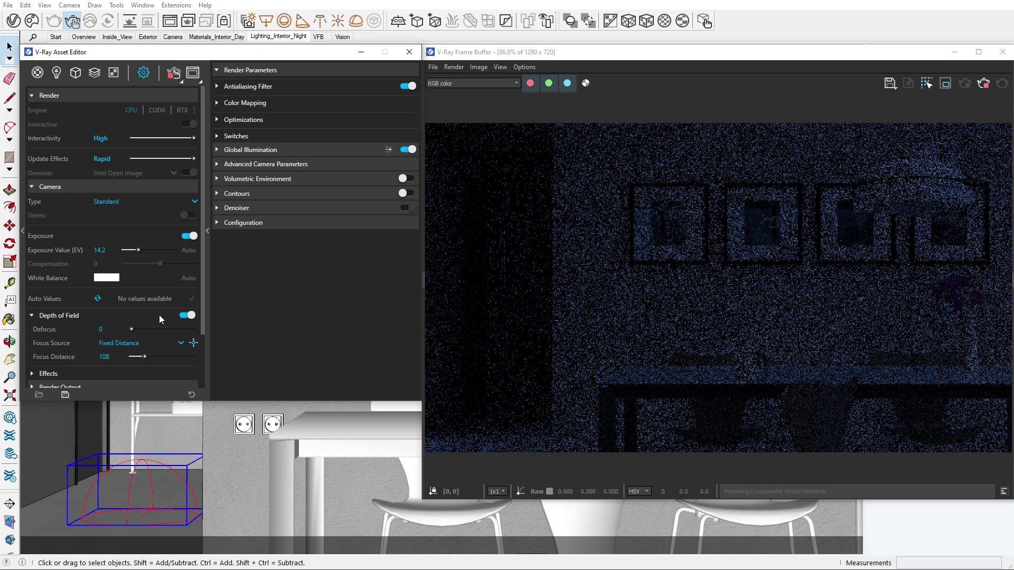
pyautogui.click(194, 343)
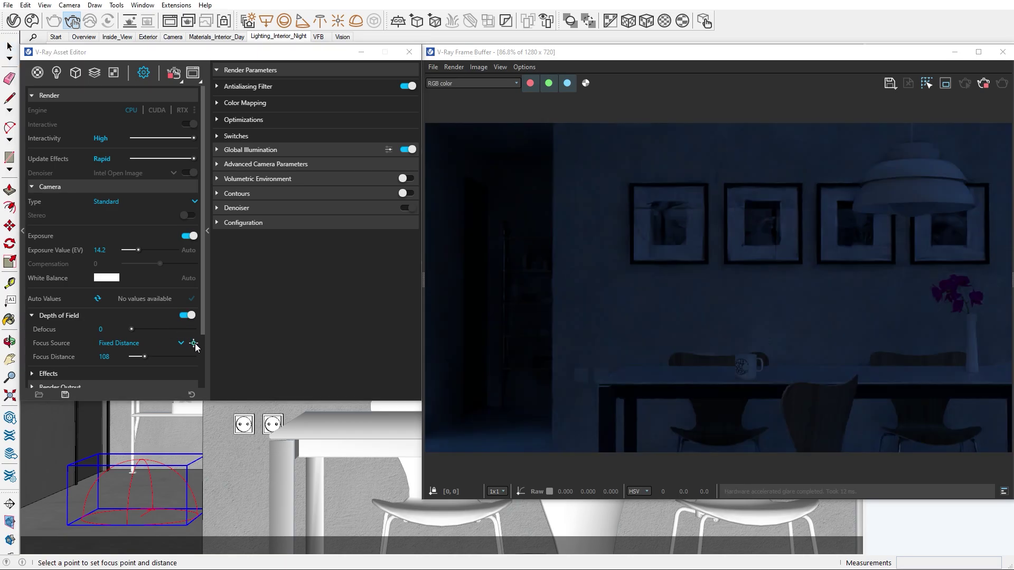
pyautogui.click(366, 421)
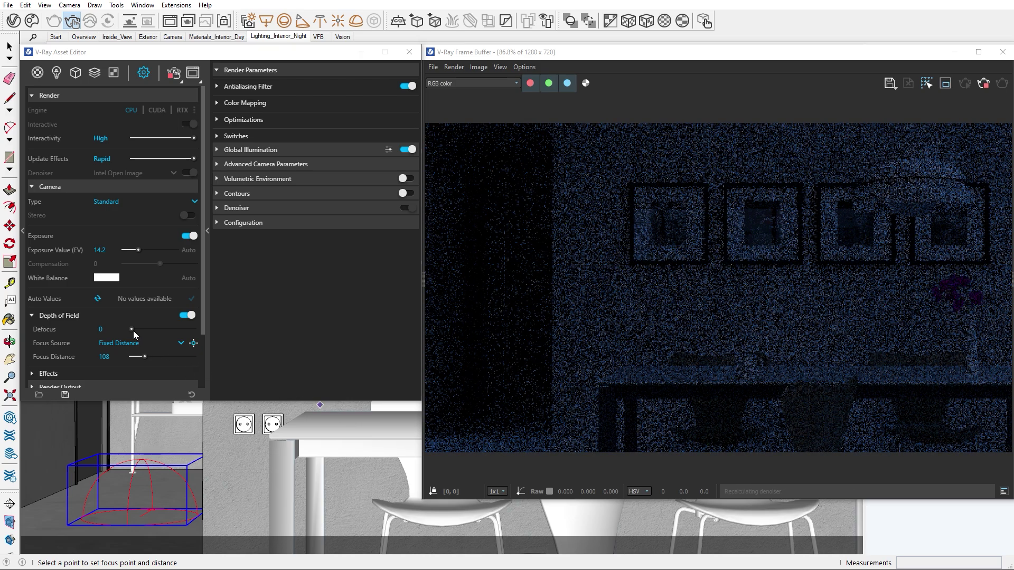
pyautogui.moveTo(131, 329); pyautogui.dragTo(154, 329)
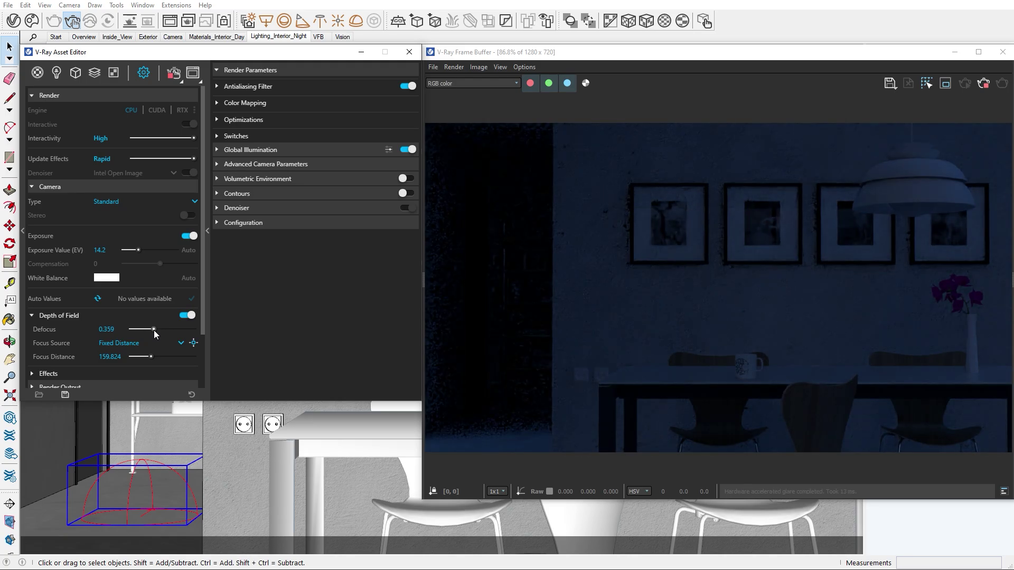
pyautogui.click(207, 305)
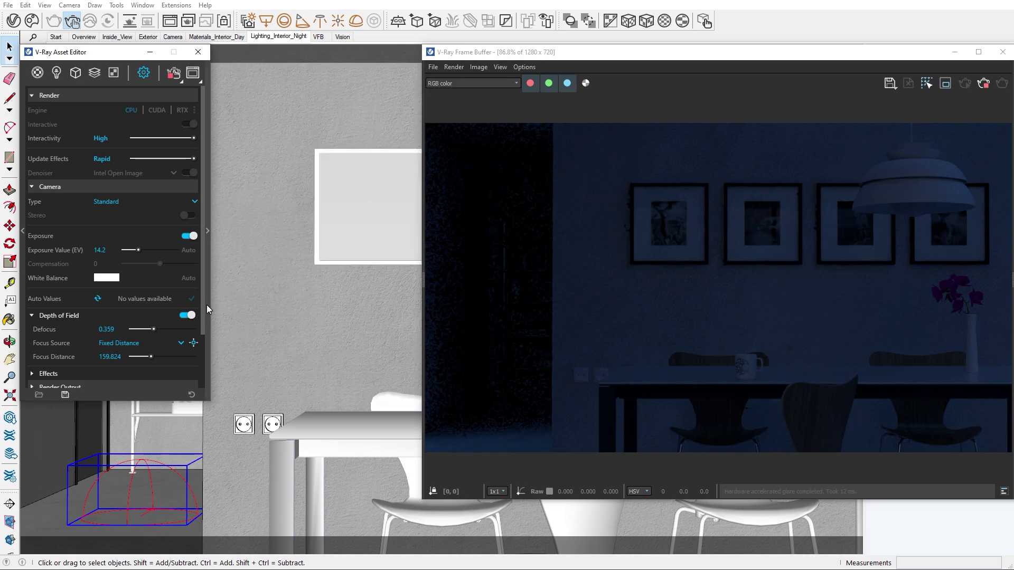
# Draw a rectangle light for the table lamp and move it into position
pyautogui.click(266, 21)
pyautogui.click(277, 295)
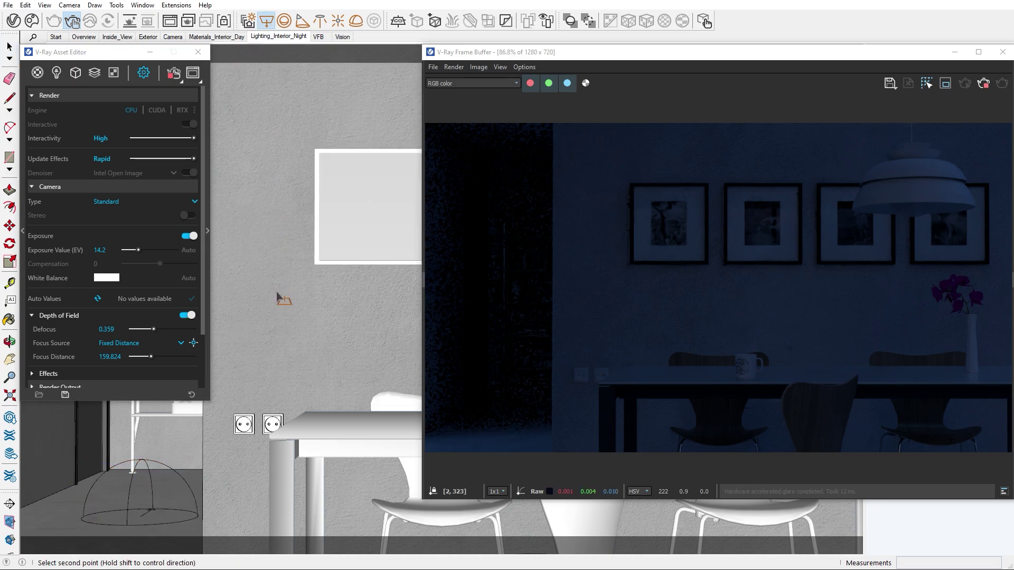
pyautogui.click(333, 350)
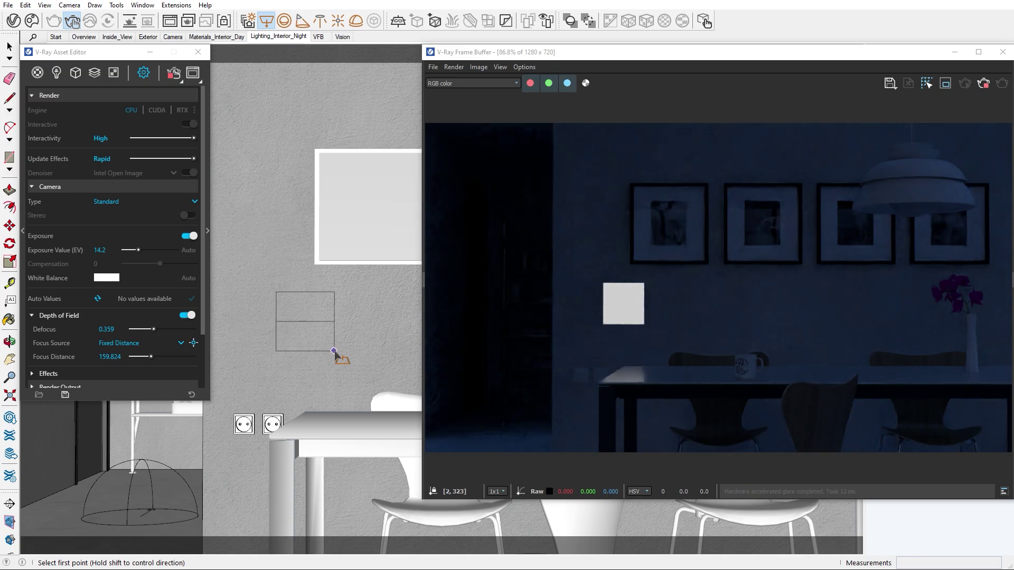
pyautogui.press('m')
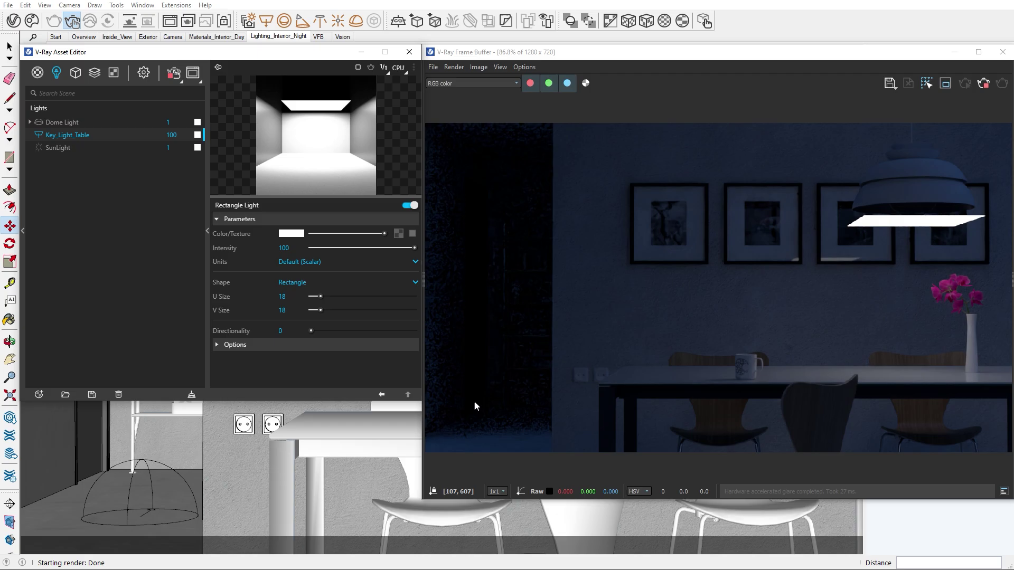
# Make the Key_Light_Table light a Disc, invisible, with Directionality 0.52
pyautogui.click(369, 283)
pyautogui.click(368, 309)
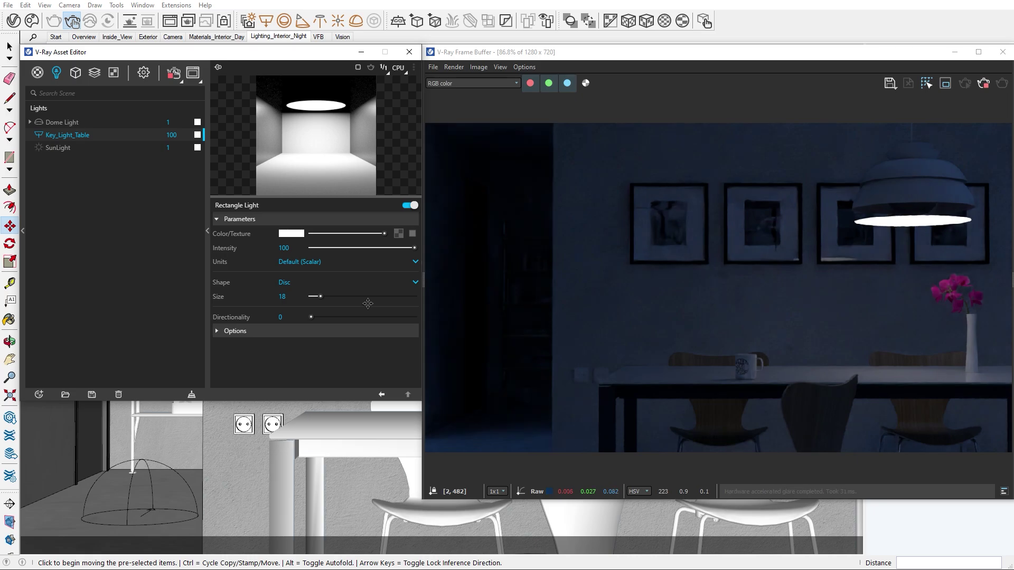
pyautogui.click(359, 332)
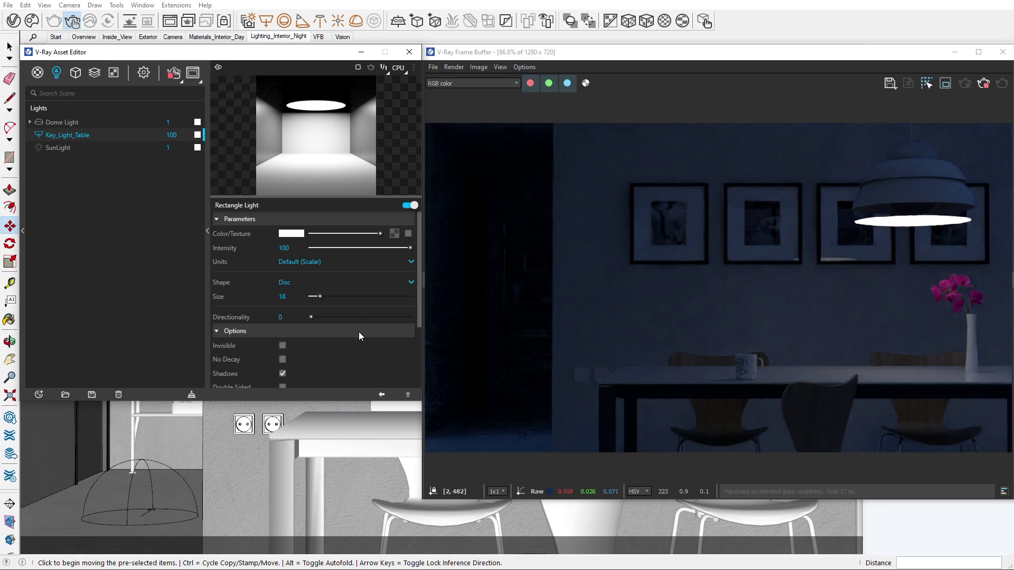
pyautogui.click(283, 344)
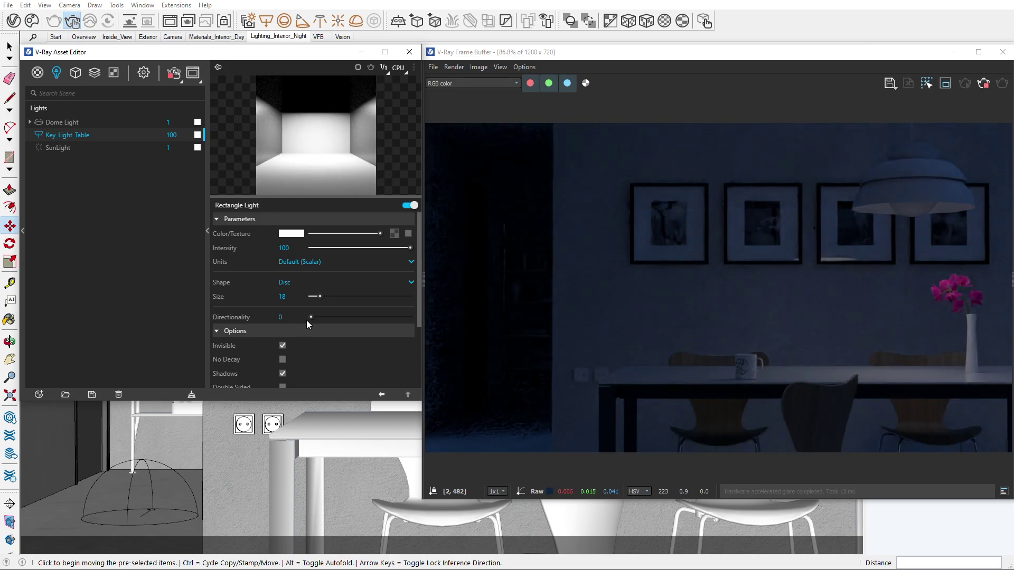
pyautogui.moveTo(311, 317); pyautogui.dragTo(362, 319)
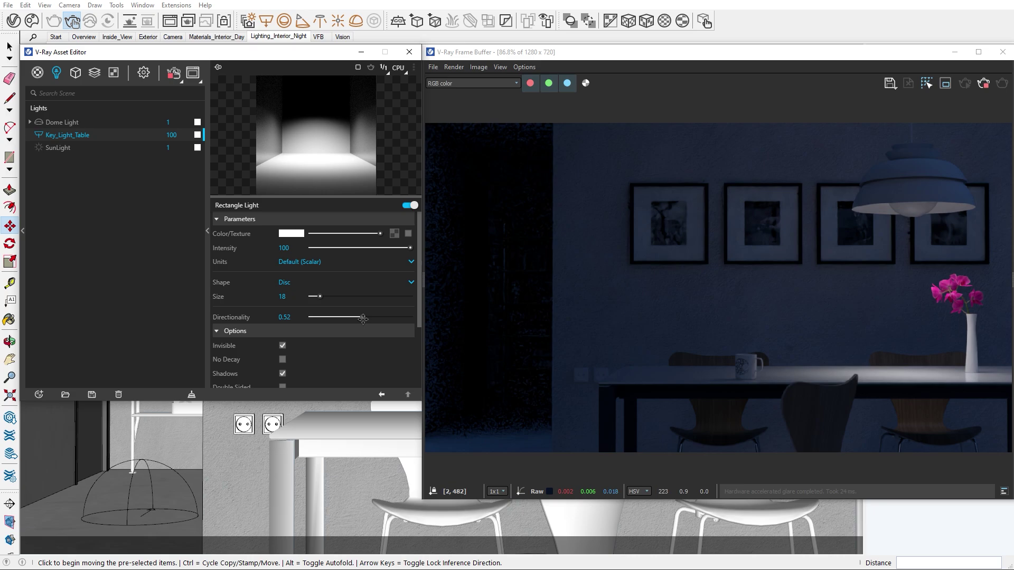
# Place the small Light_Bulb sphere light (intensity 5000, size 2) inside the pendant lamp
pyautogui.click(205, 239)
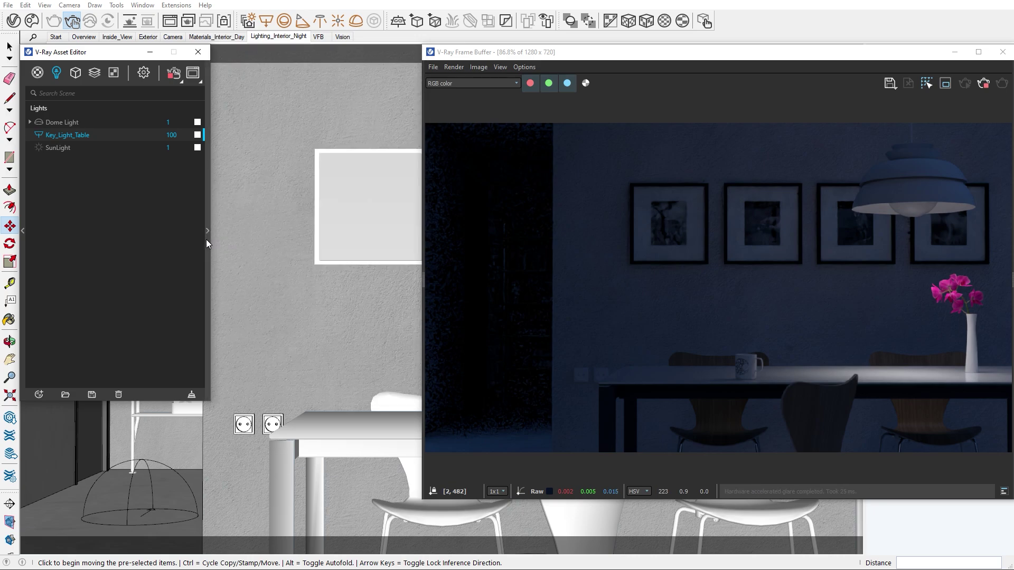
pyautogui.click(284, 21)
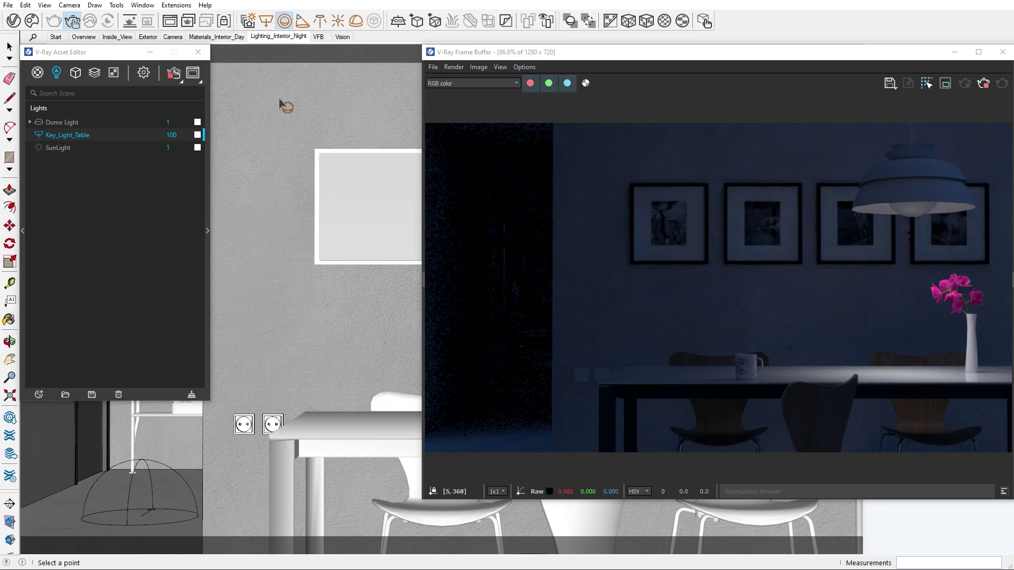
pyautogui.click(323, 329)
pyautogui.click(322, 339)
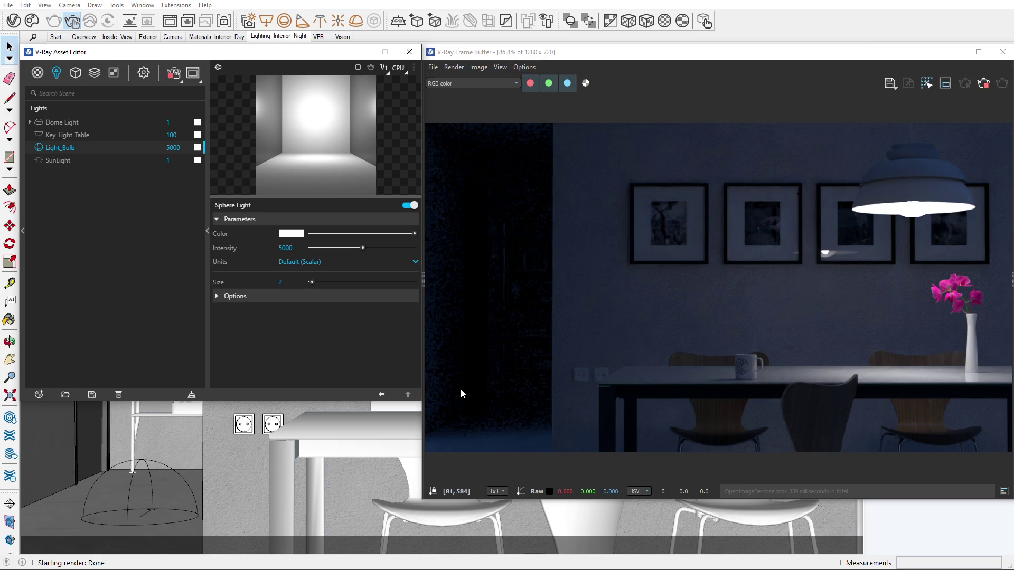
pyautogui.click(206, 245)
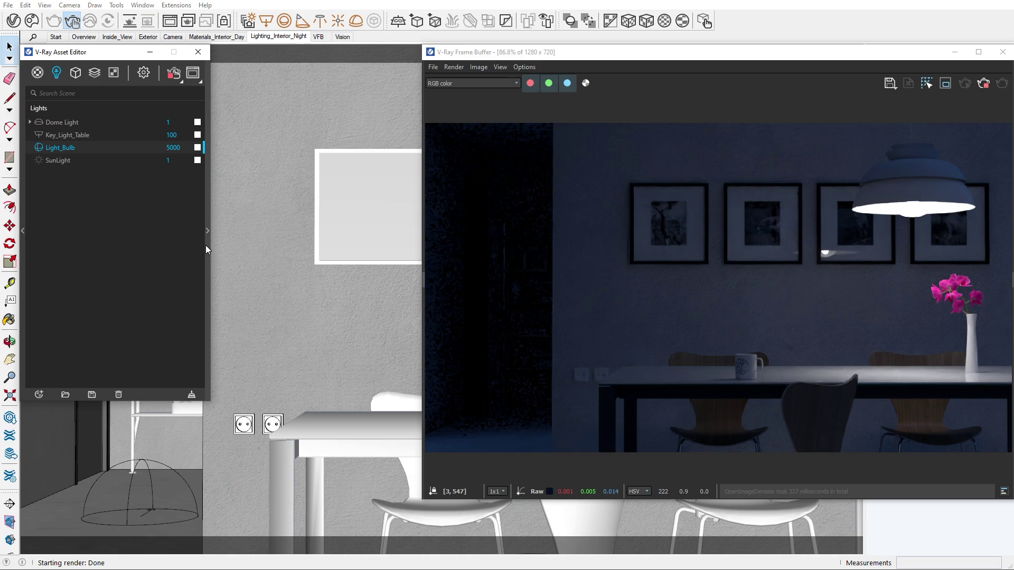
# Draw the Highlight_TV rectangle light at intensity 80 and raise its Directionality to 0.79
pyautogui.click(267, 22)
pyautogui.click(234, 314)
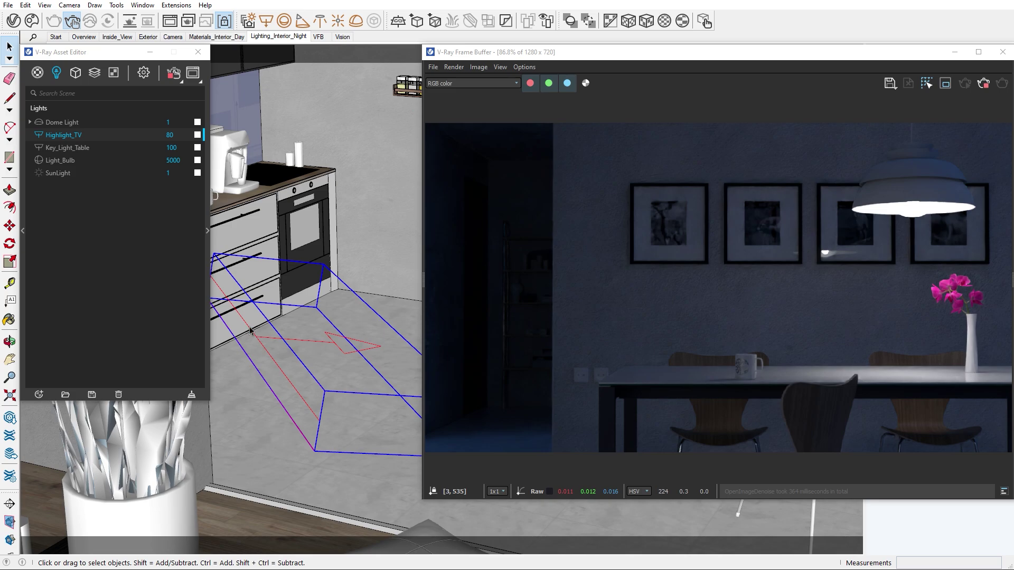
pyautogui.click(208, 231)
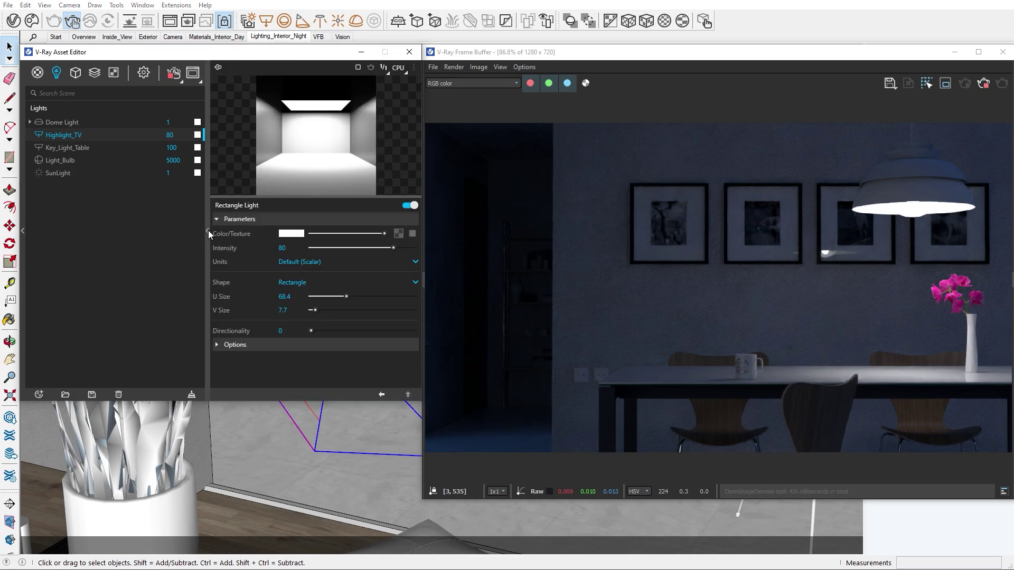
pyautogui.click(265, 36)
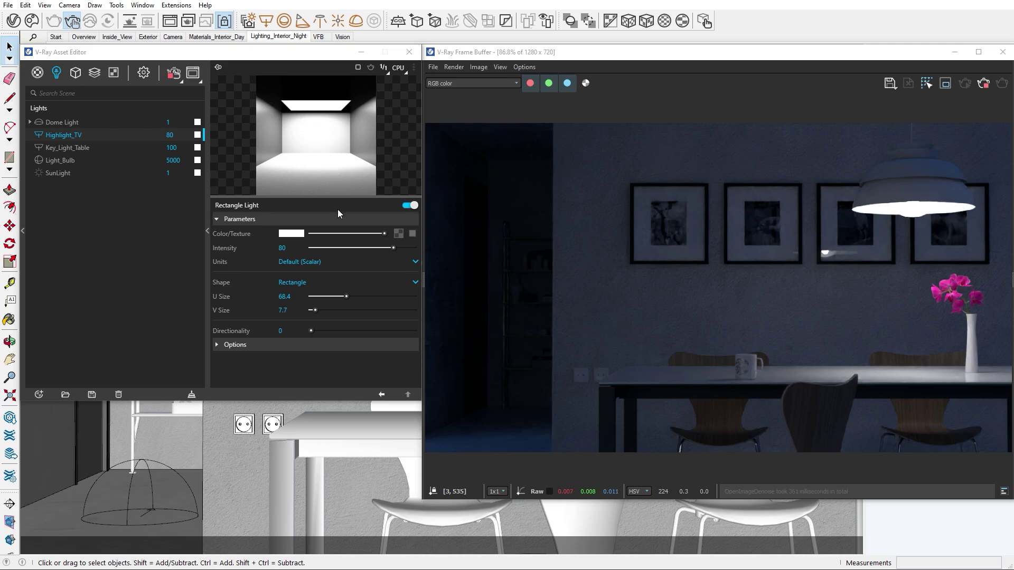
pyautogui.moveTo(311, 332); pyautogui.dragTo(393, 331)
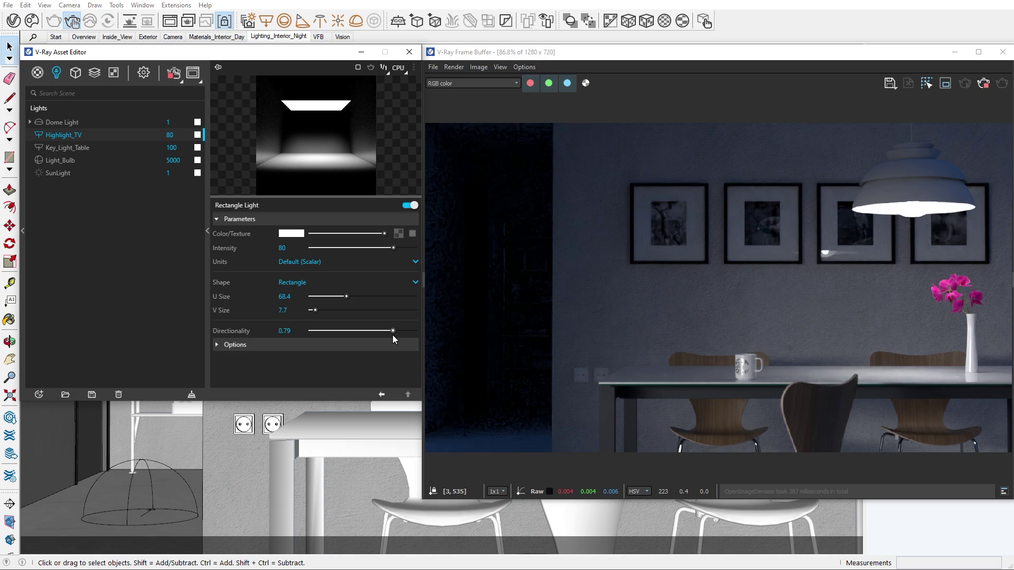
# Place the Background_Light sphere light (intensity 100, size 12) on the back wall, then widen the frame buffer
pyautogui.click(208, 211)
pyautogui.click(284, 20)
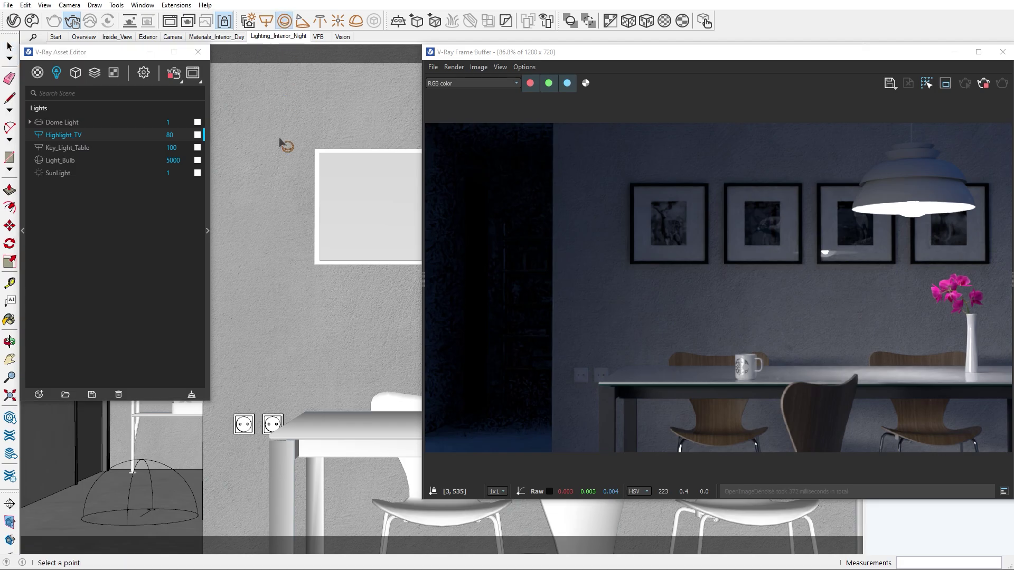
pyautogui.click(302, 309)
pyautogui.click(313, 322)
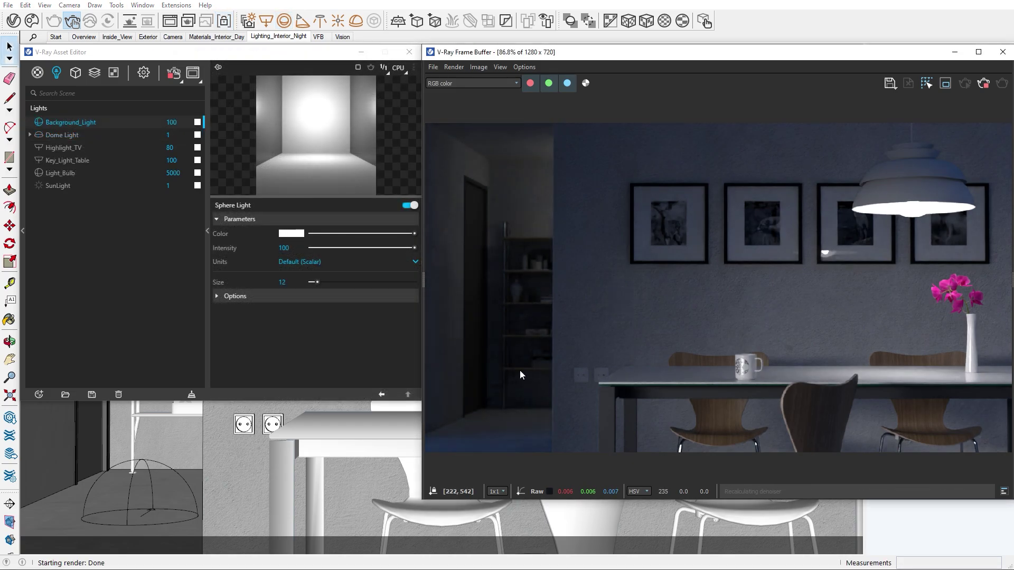
pyautogui.click(208, 246)
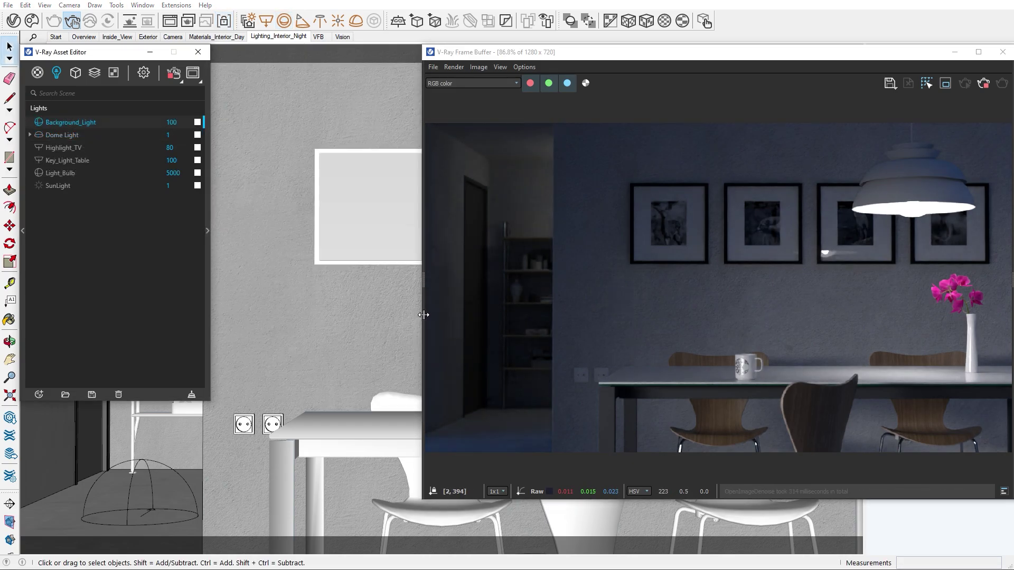
pyautogui.moveTo(422, 314); pyautogui.dragTo(208, 313)
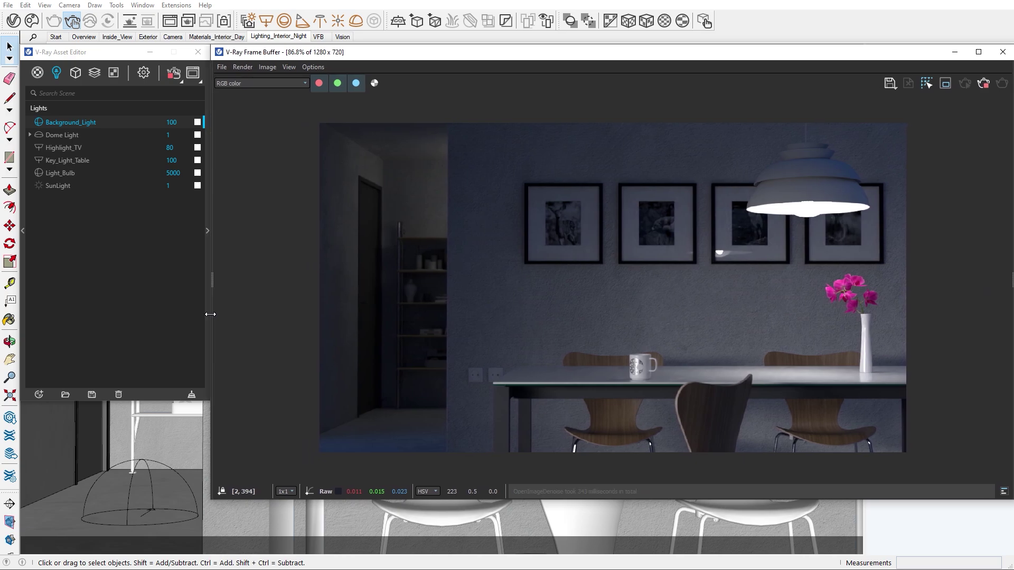
# Enlarge the frame buffer, show LightMix sources, and tint Key_Light_Table warm orange
pyautogui.moveTo(463, 501); pyautogui.dragTo(462, 534)
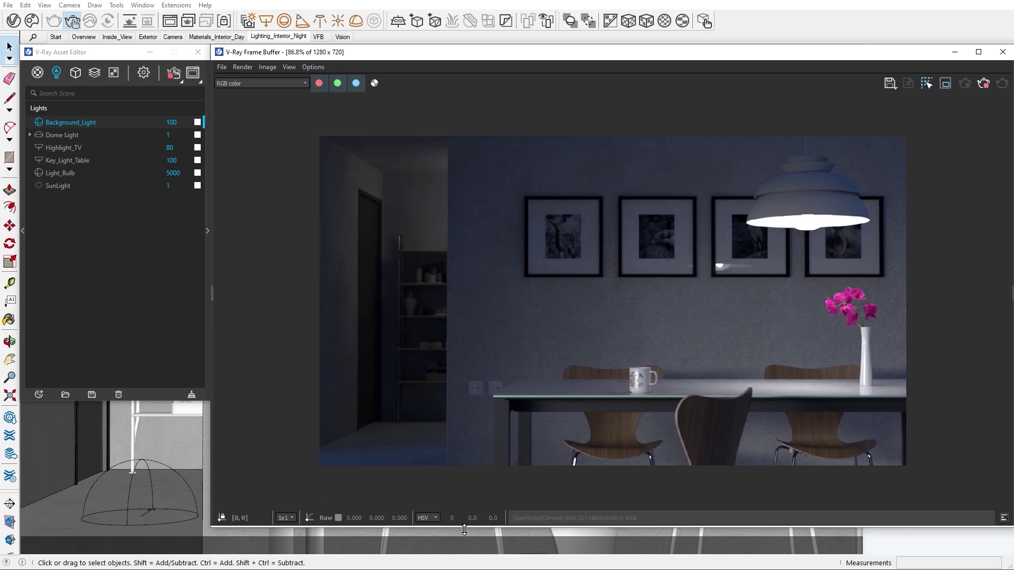
pyautogui.doubleClick(450, 389)
pyautogui.click(1011, 299)
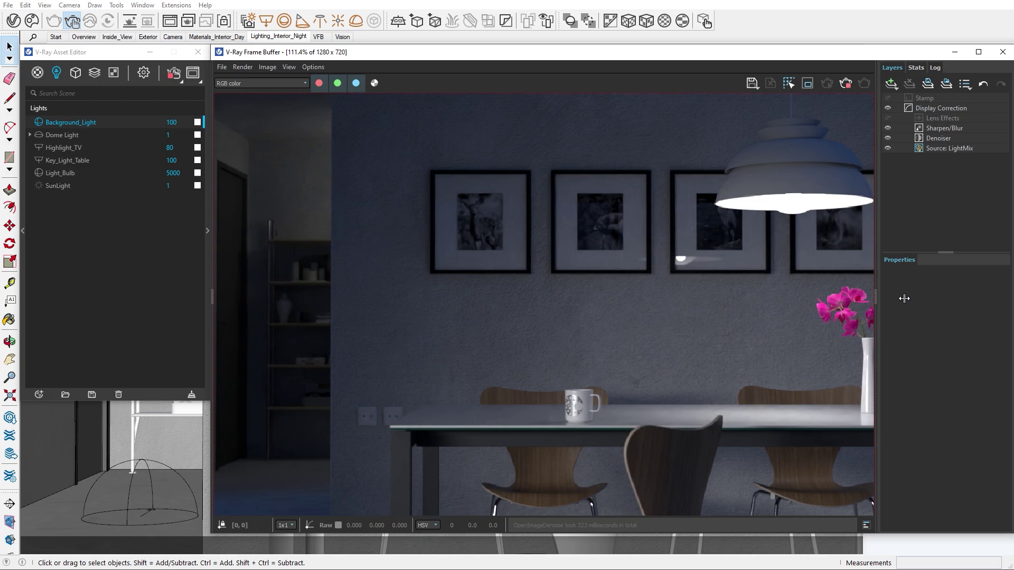
pyautogui.click(935, 149)
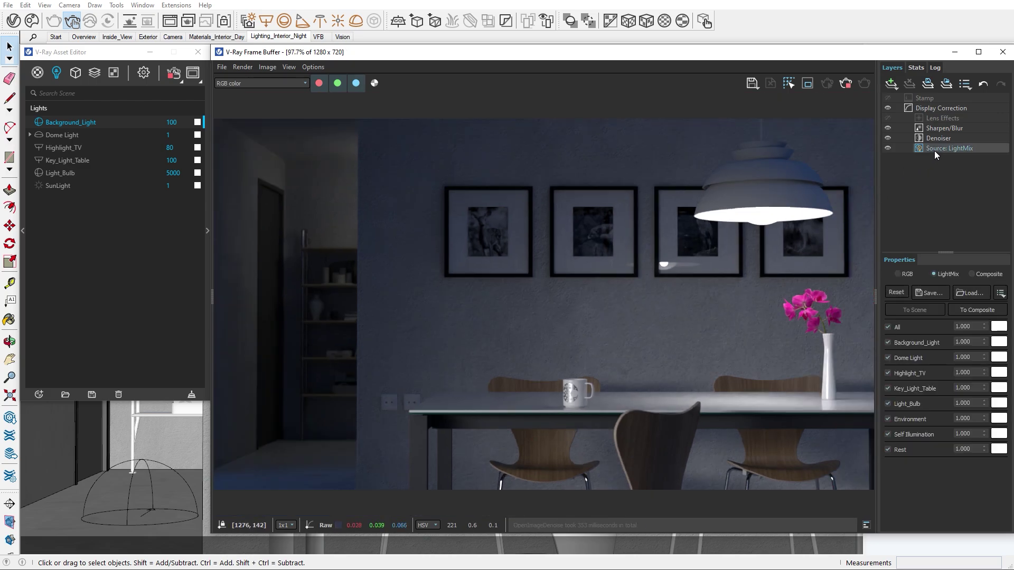
pyautogui.click(998, 387)
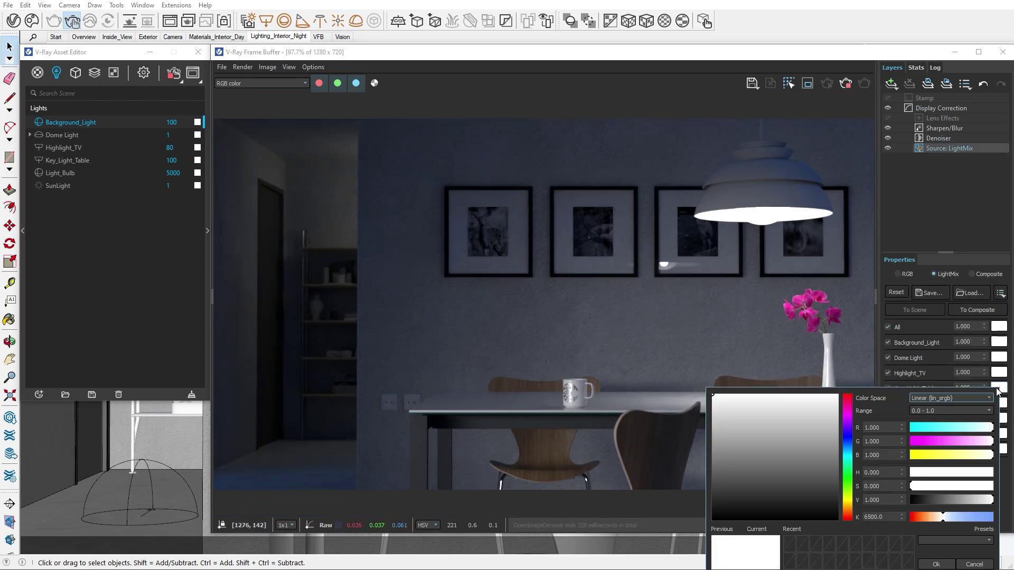
pyautogui.moveTo(943, 517); pyautogui.dragTo(929, 518)
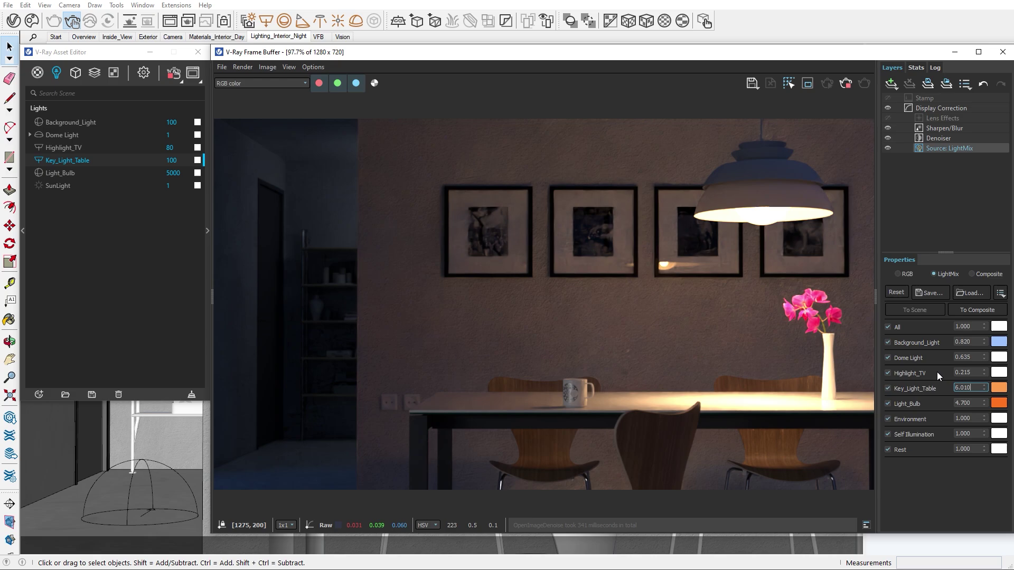
# Enable lens bloom/glare with size 16.949, intensity 1.412 and six aperture blades
pyautogui.click(917, 120)
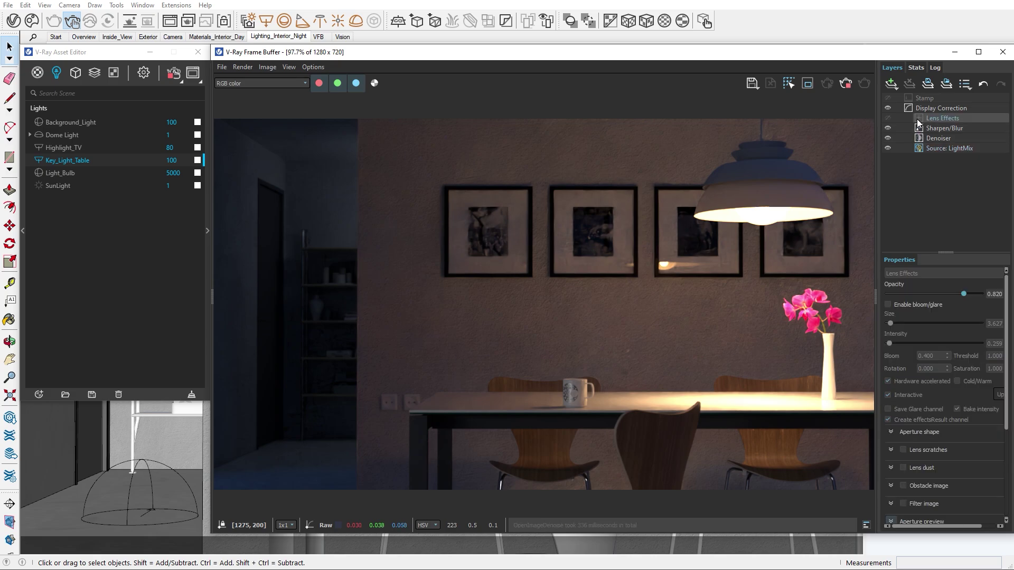
pyautogui.click(888, 304)
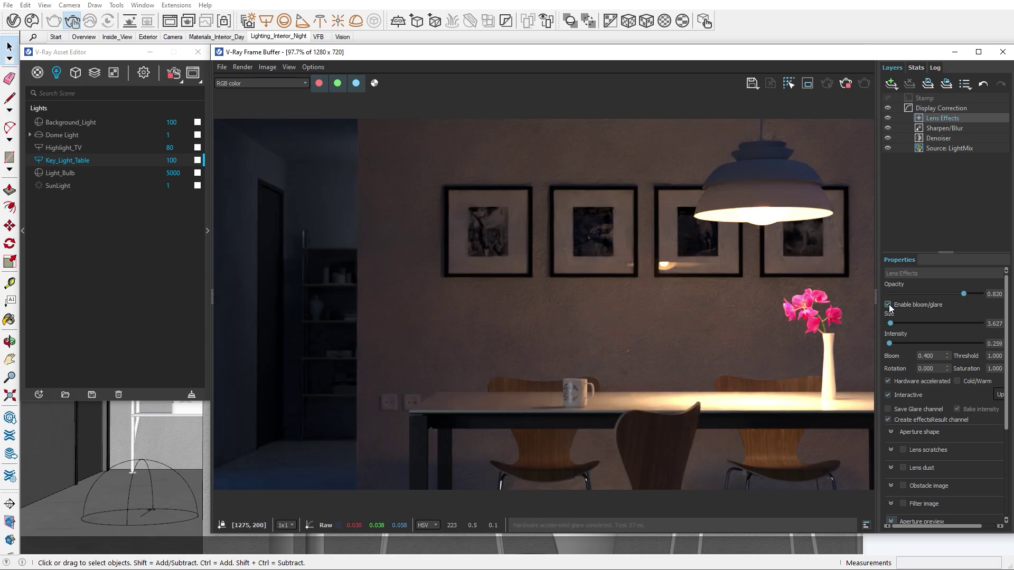
pyautogui.moveTo(890, 323); pyautogui.dragTo(900, 343)
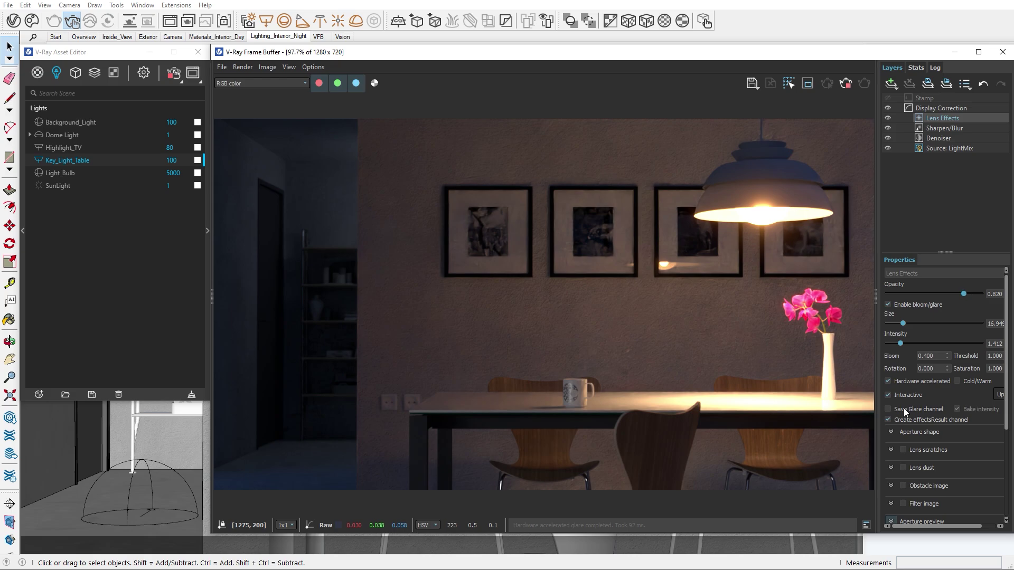
pyautogui.click(908, 432)
pyautogui.click(896, 444)
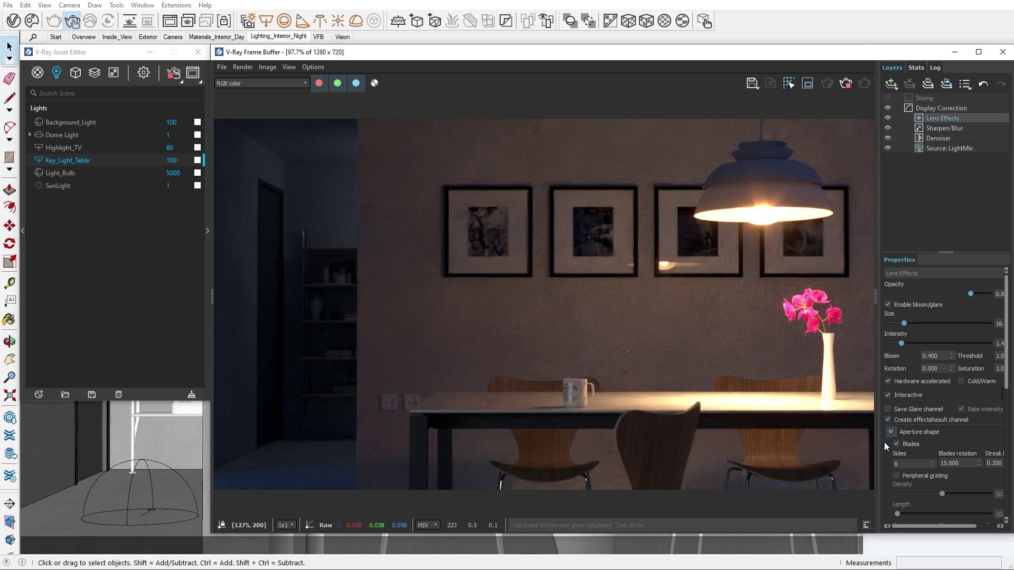
# Enter a camera Vignetting value of 4 under Camera > Effects
pyautogui.click(143, 73)
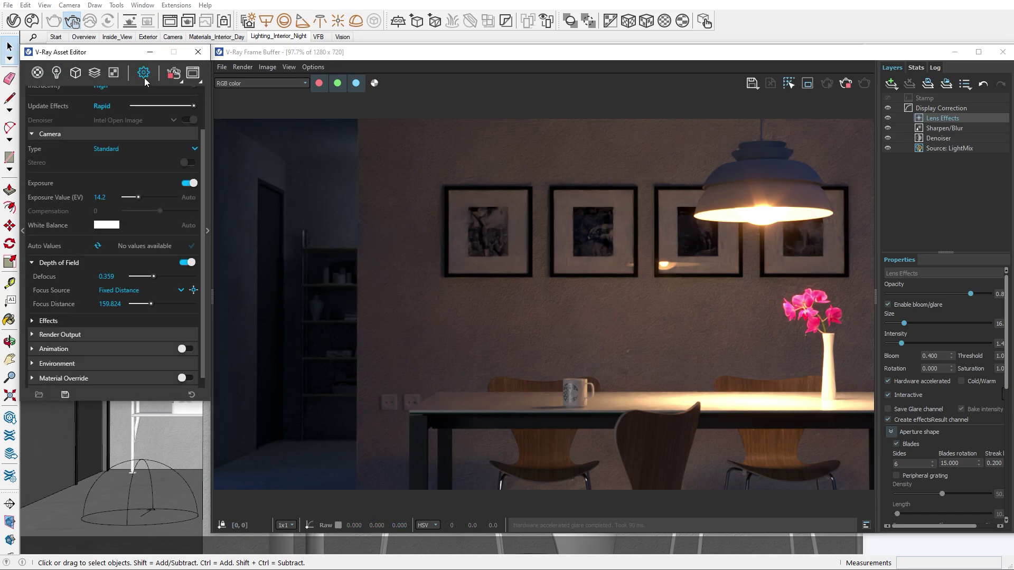
pyautogui.click(125, 320)
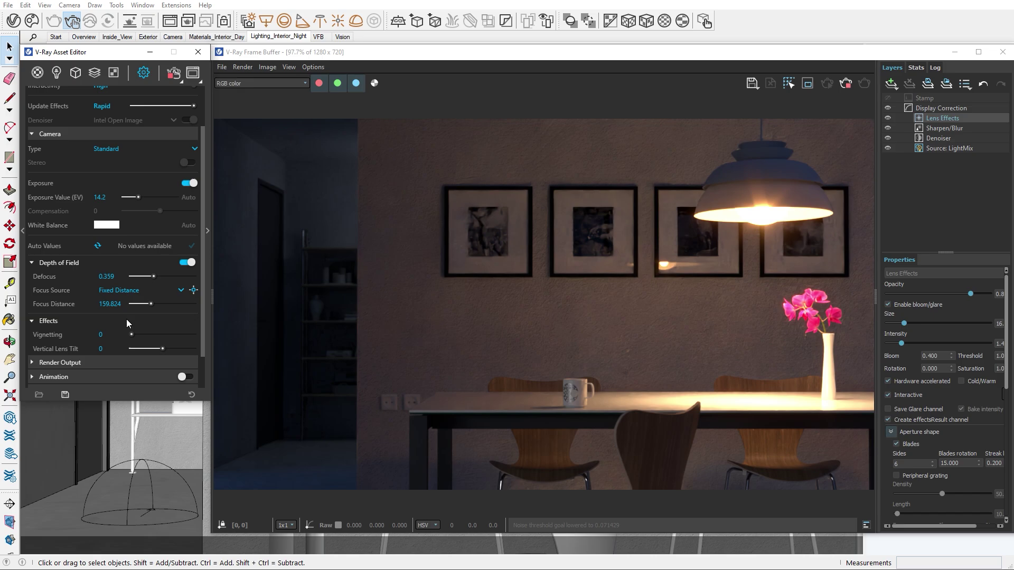
pyautogui.click(102, 334)
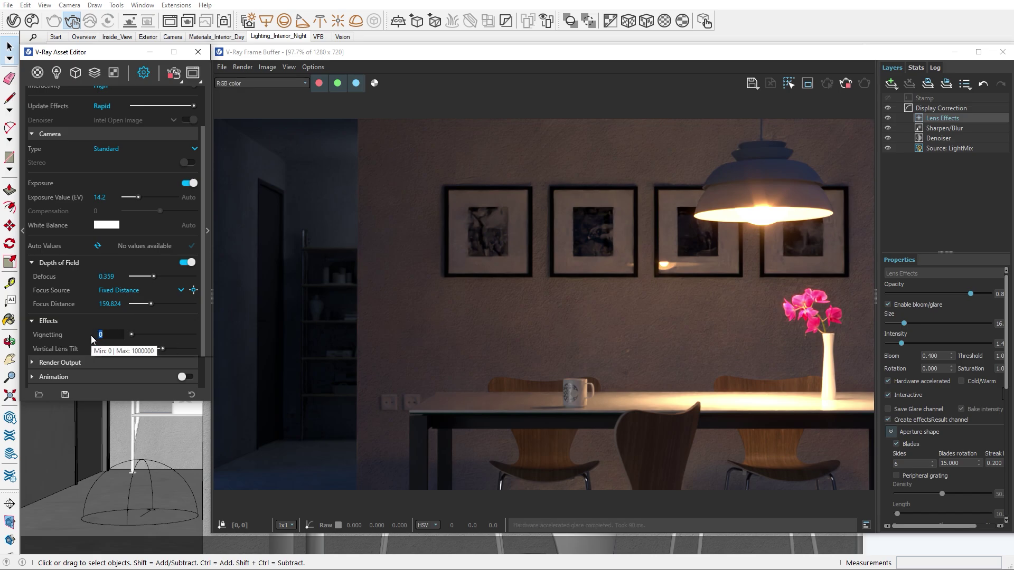
pyautogui.write('4')
pyautogui.press('Return')
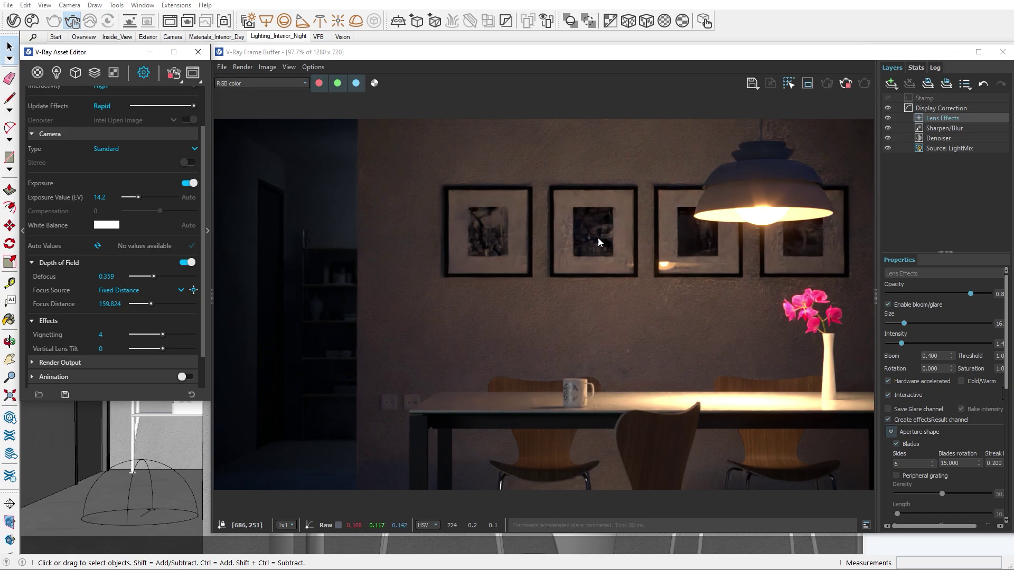
# Switch the Filmic tonemap type to Hejl-Dawson and lower its Shadows and Highlights strengths
pyautogui.click(889, 84)
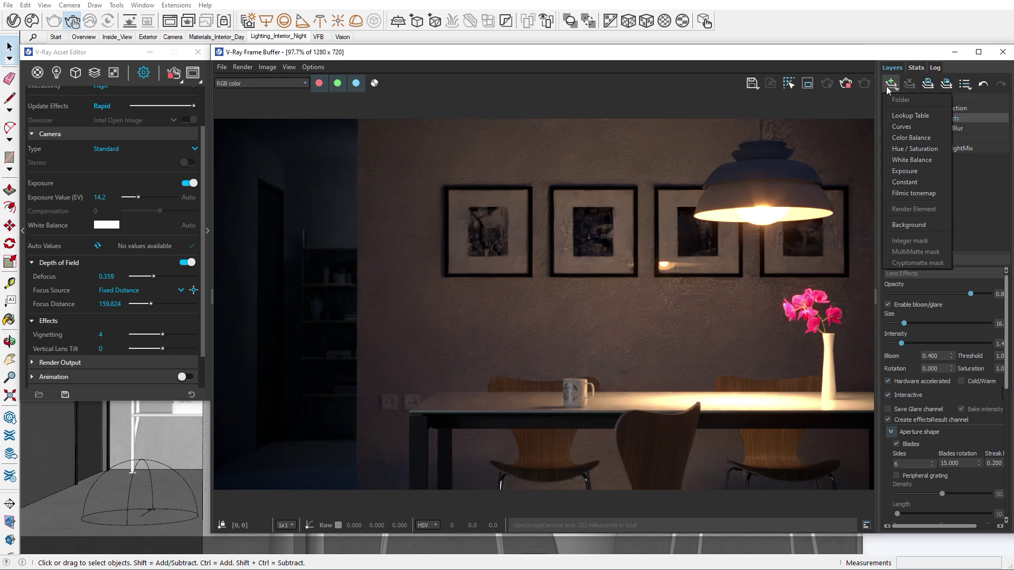
pyautogui.click(912, 193)
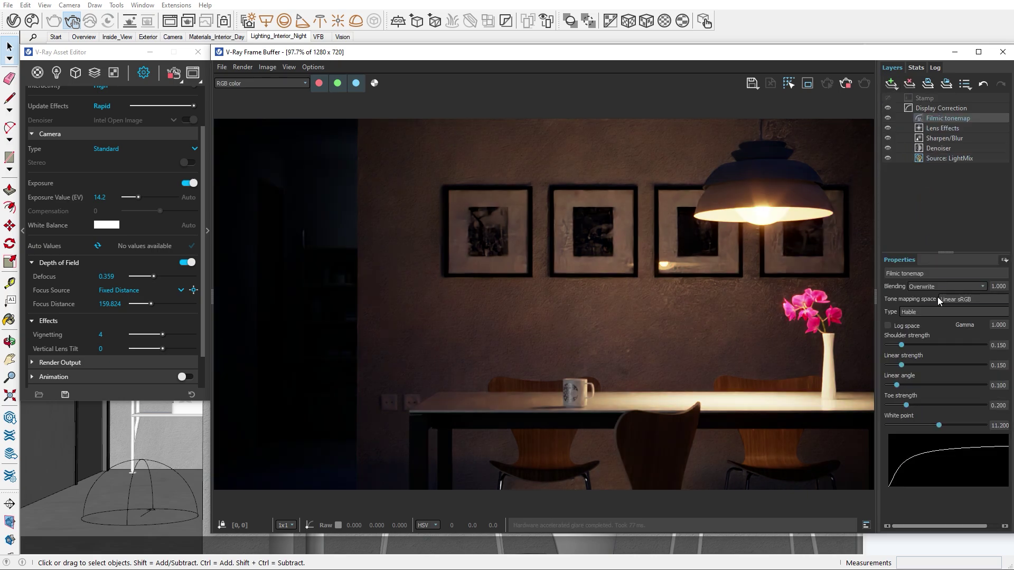
pyautogui.click(938, 311)
pyautogui.click(938, 328)
pyautogui.moveTo(983, 346); pyautogui.dragTo(897, 345)
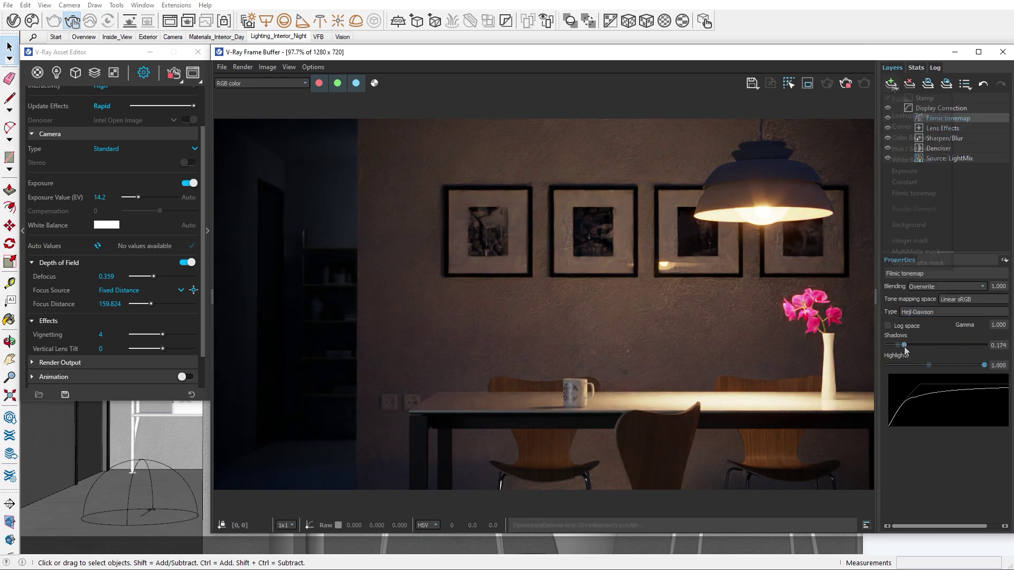
pyautogui.moveTo(983, 365); pyautogui.dragTo(928, 365)
# Add an Exposure layer at 0.724 and a White Balance layer with temperature 8342.105
pyautogui.click(904, 173)
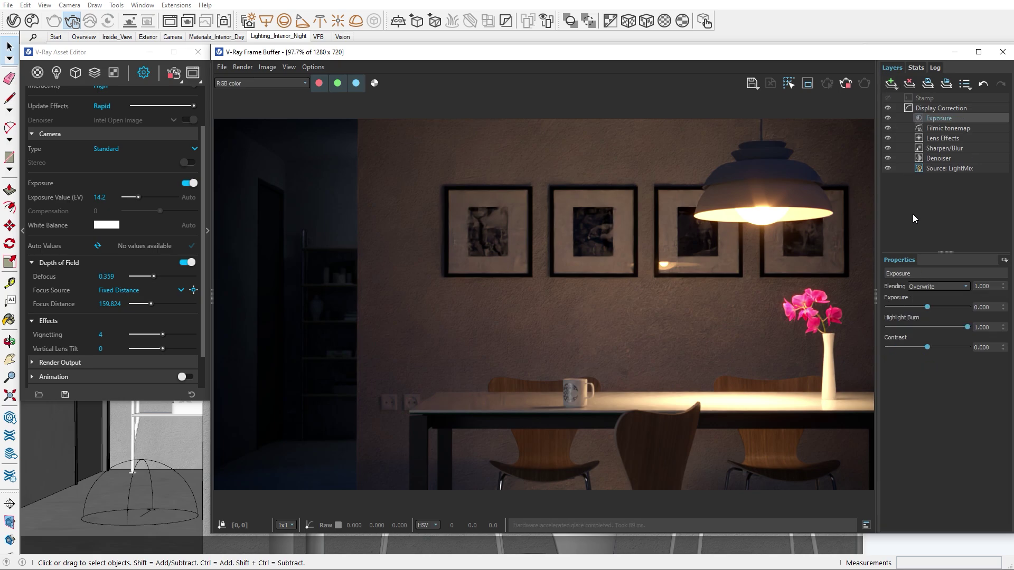
pyautogui.moveTo(926, 306)
pyautogui.mouseDown()
pyautogui.moveTo(941, 328)
pyautogui.moveTo(933, 307)
pyautogui.mouseUp()
pyautogui.click(891, 83)
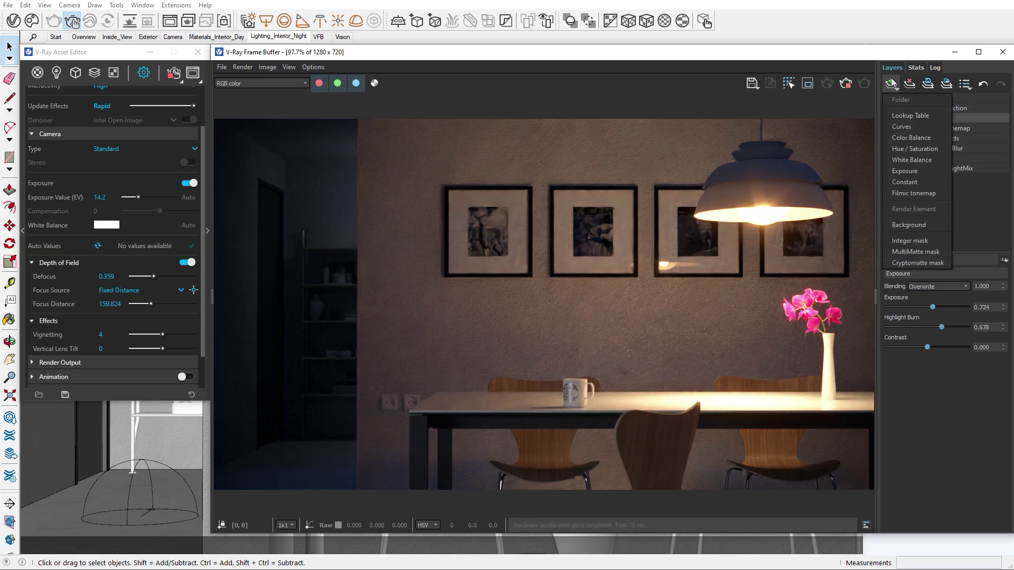
pyautogui.click(905, 155)
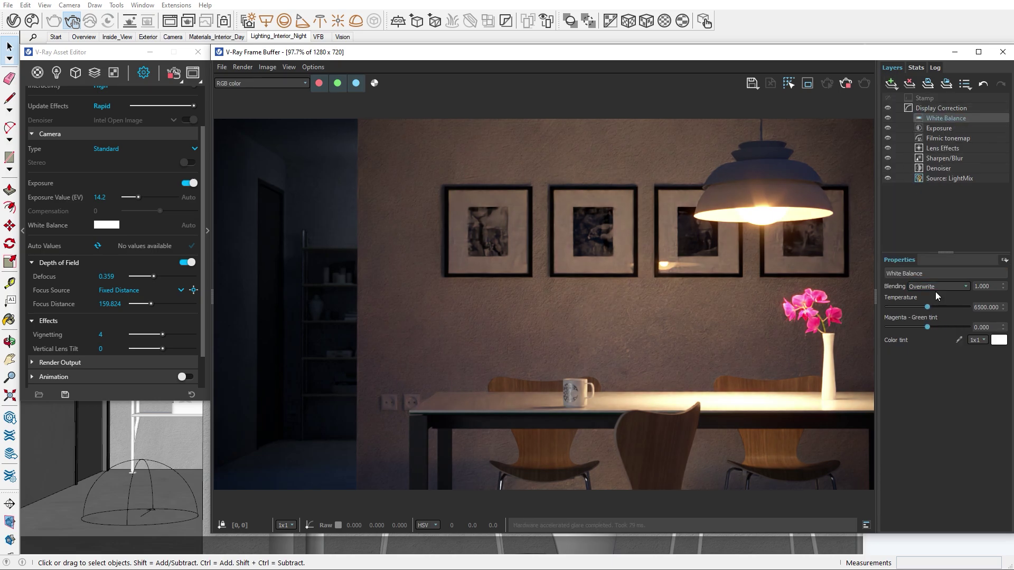
pyautogui.moveTo(927, 307)
pyautogui.mouseDown()
pyautogui.moveTo(948, 308)
pyautogui.moveTo(925, 326)
pyautogui.mouseUp()
# Add a Hue / Saturation correction layer with saturation nudged up to 0.105
pyautogui.click(892, 83)
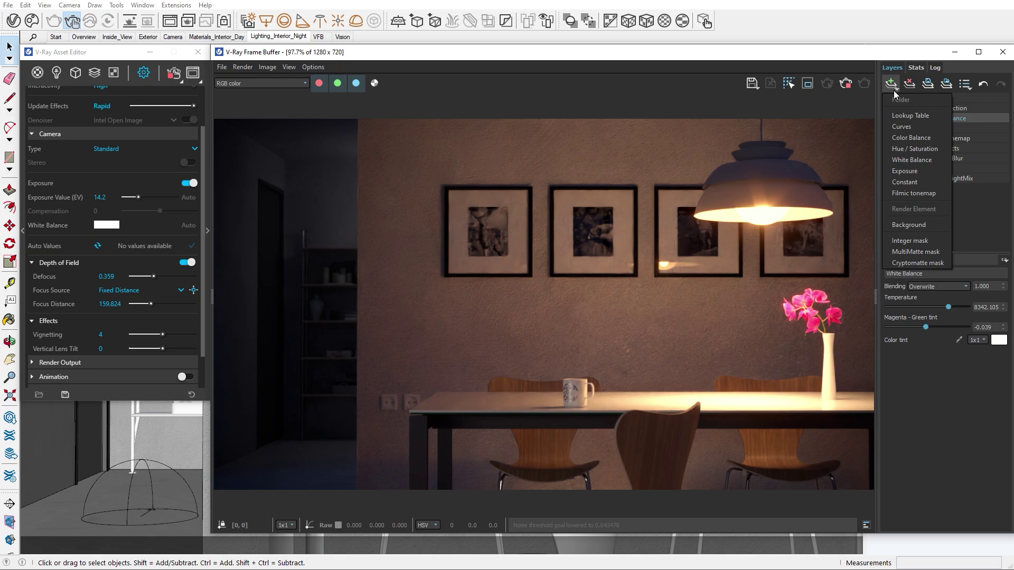
pyautogui.click(903, 149)
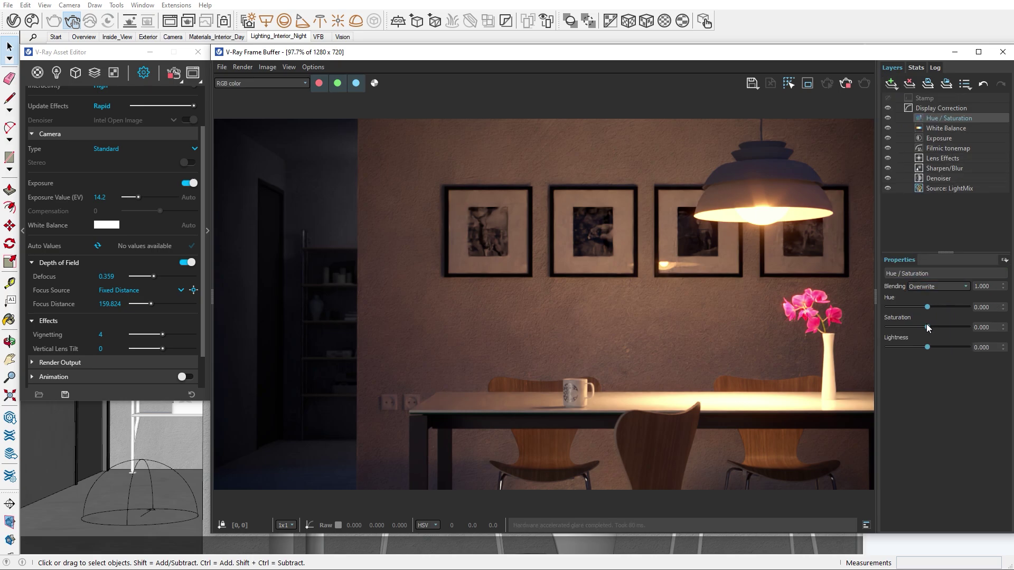
pyautogui.moveTo(927, 327); pyautogui.dragTo(933, 332)
# Add a second Hue / Saturation layer with a Cryptomatte mask picking the wooden chair seat
pyautogui.click(892, 83)
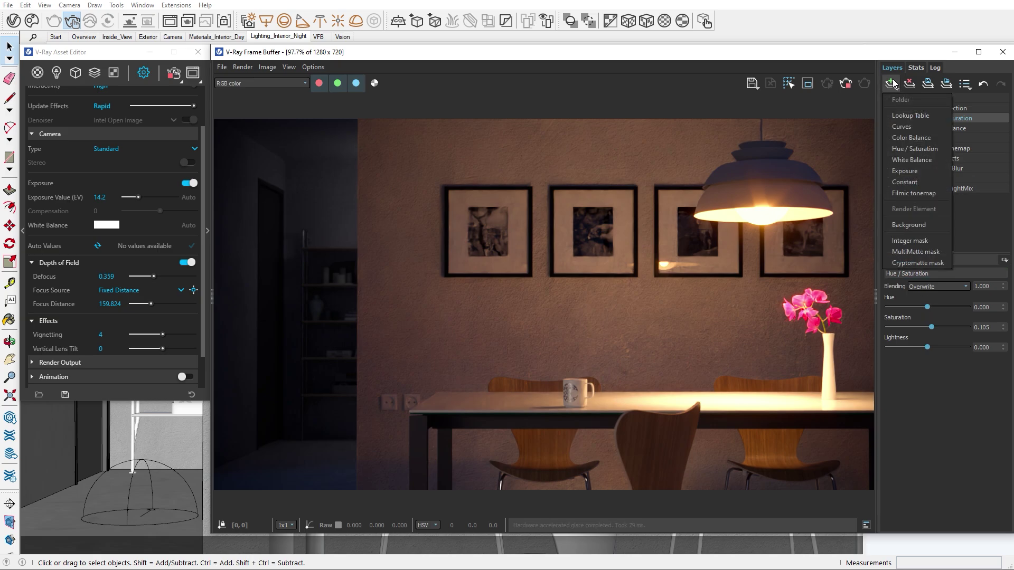
pyautogui.click(906, 149)
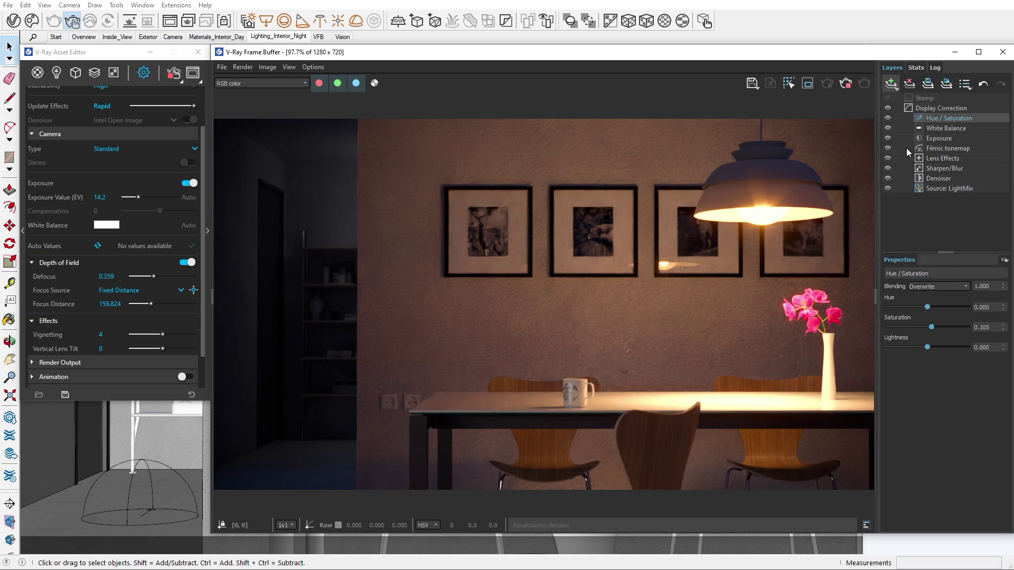
pyautogui.rightClick(926, 116)
pyautogui.moveTo(949, 175)
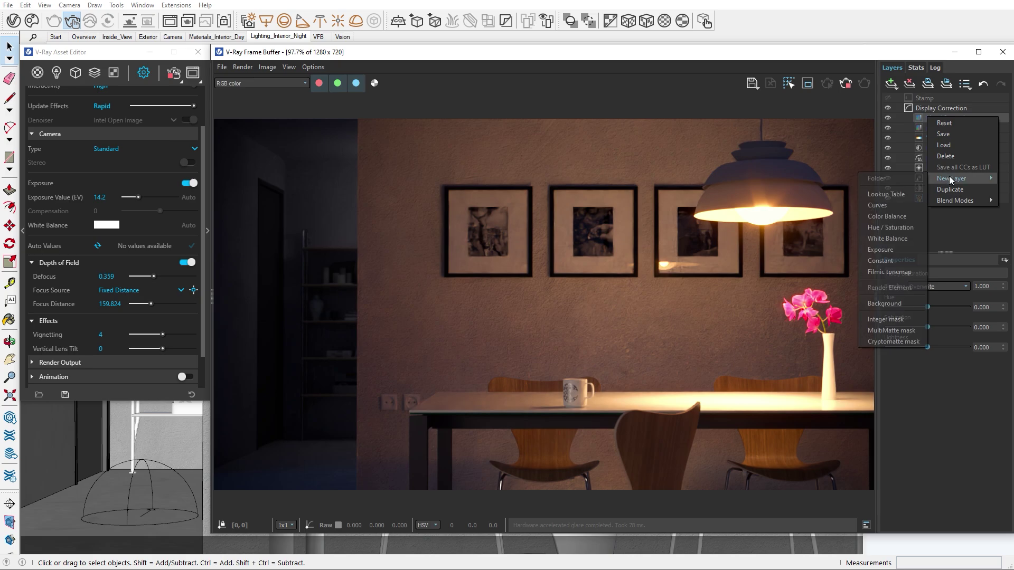
pyautogui.click(900, 340)
pyautogui.click(899, 338)
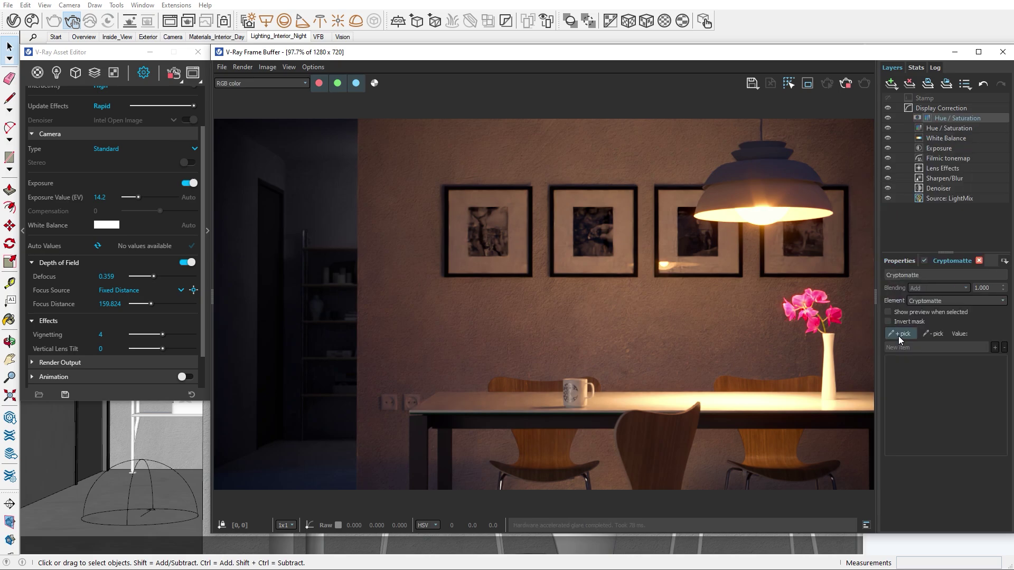
pyautogui.click(778, 438)
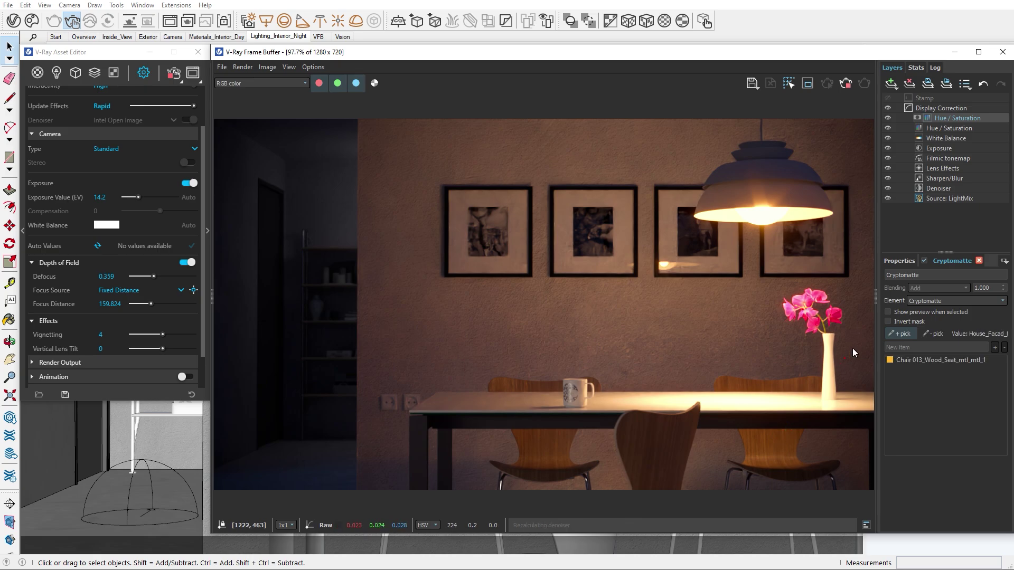
# Desaturate the masked chair seat to -0.197, compare it on/off, then select the LightMix source
pyautogui.click(889, 312)
pyautogui.click(888, 312)
pyautogui.click(898, 261)
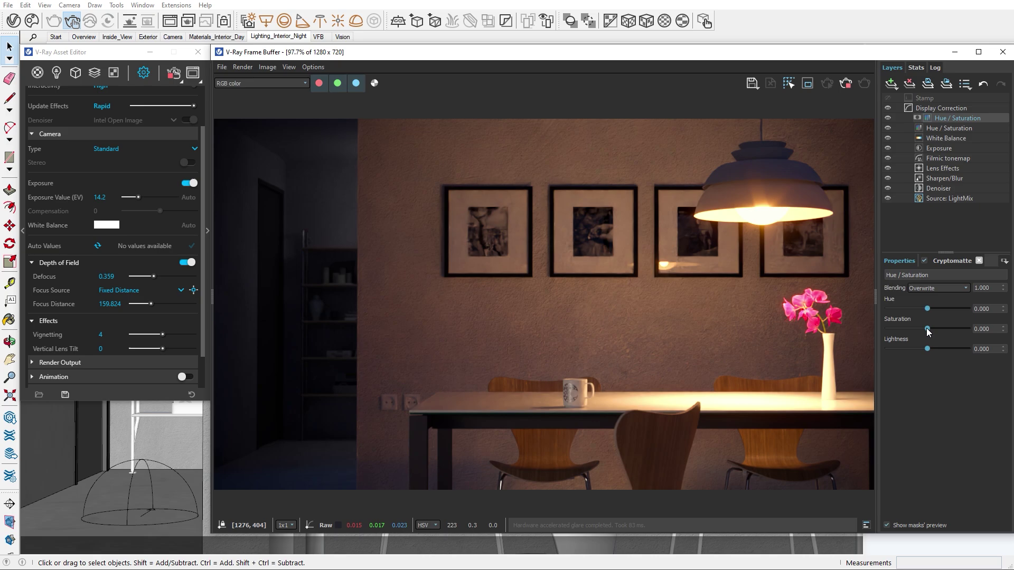
pyautogui.moveTo(927, 328); pyautogui.dragTo(919, 330)
pyautogui.click(887, 118)
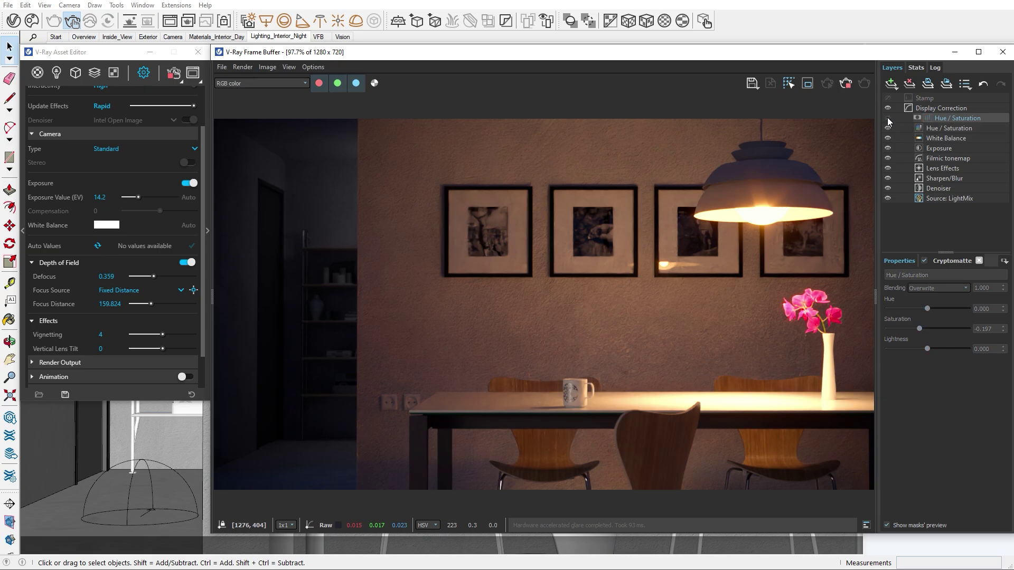
pyautogui.click(887, 119)
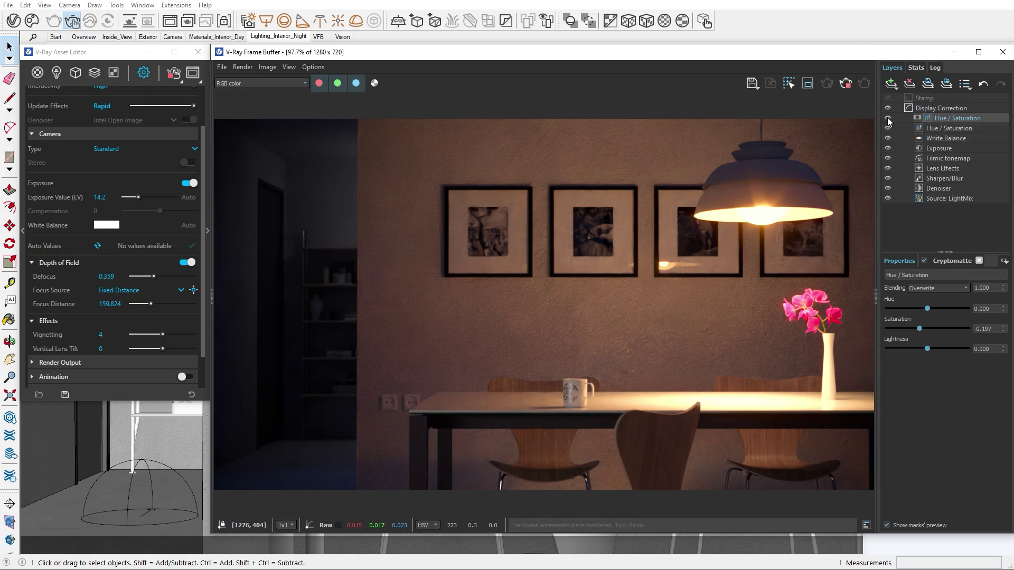
pyautogui.click(925, 199)
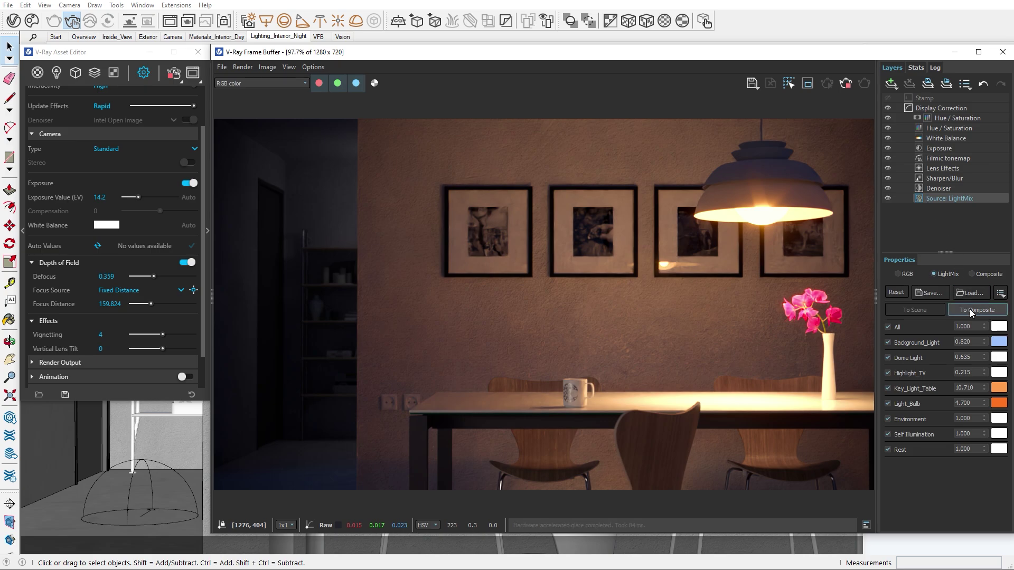
# Convert the LightMix source to a Composite and add a Render Element layer to it
pyautogui.click(969, 309)
pyautogui.click(919, 208)
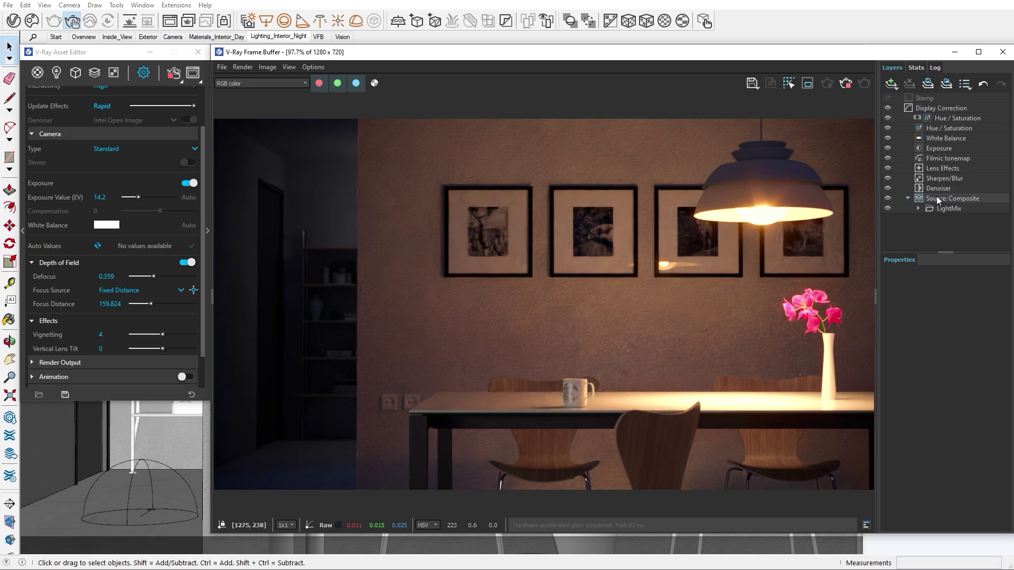
pyautogui.rightClick(936, 196)
pyautogui.moveTo(955, 258)
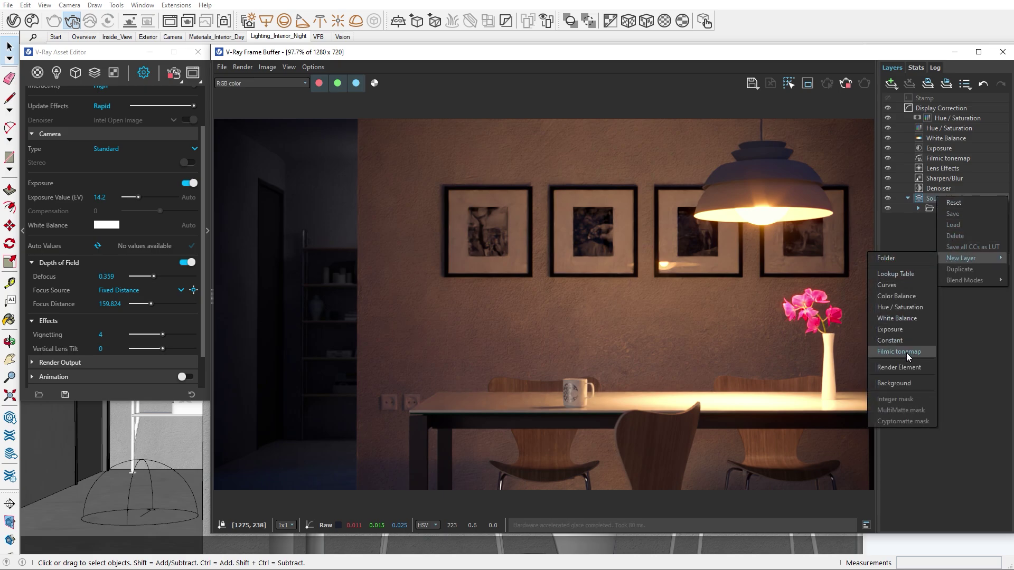
pyautogui.click(905, 367)
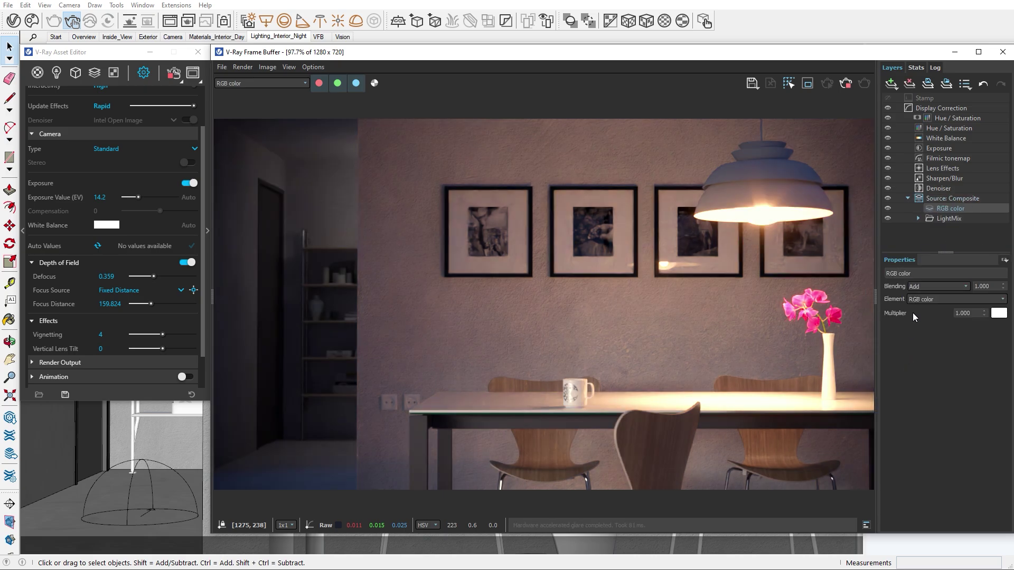
# Mask the new RGB color layer with a Cryptomatte mask picking the dining table top
pyautogui.rightClick(943, 210)
pyautogui.moveTo(966, 268)
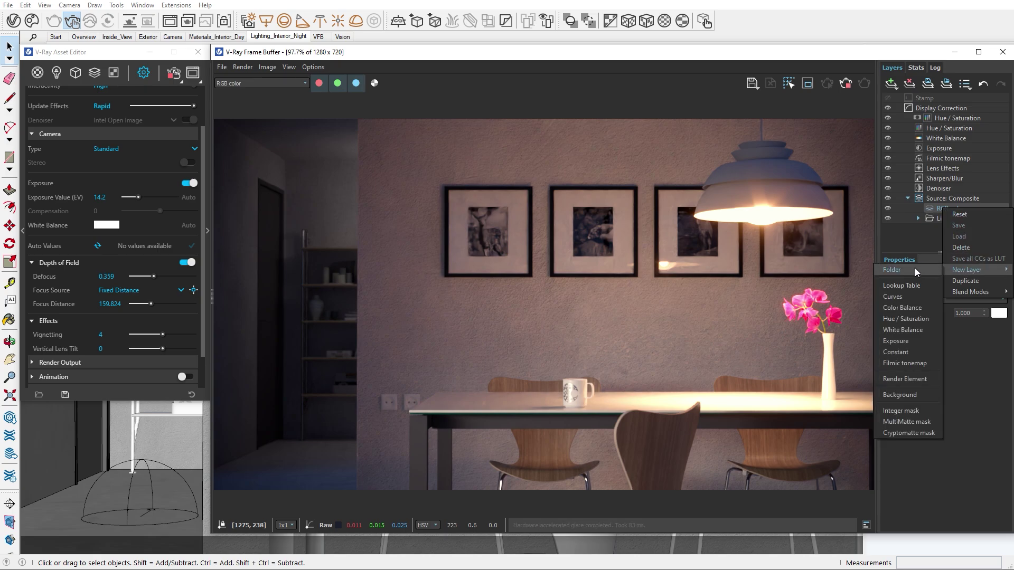
pyautogui.click(904, 431)
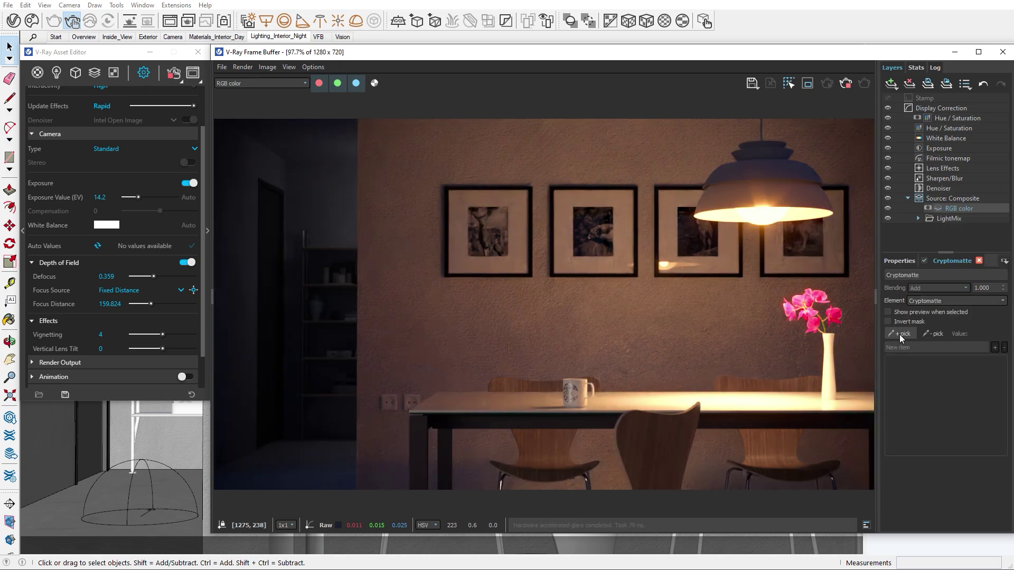
pyautogui.click(900, 334)
pyautogui.click(797, 408)
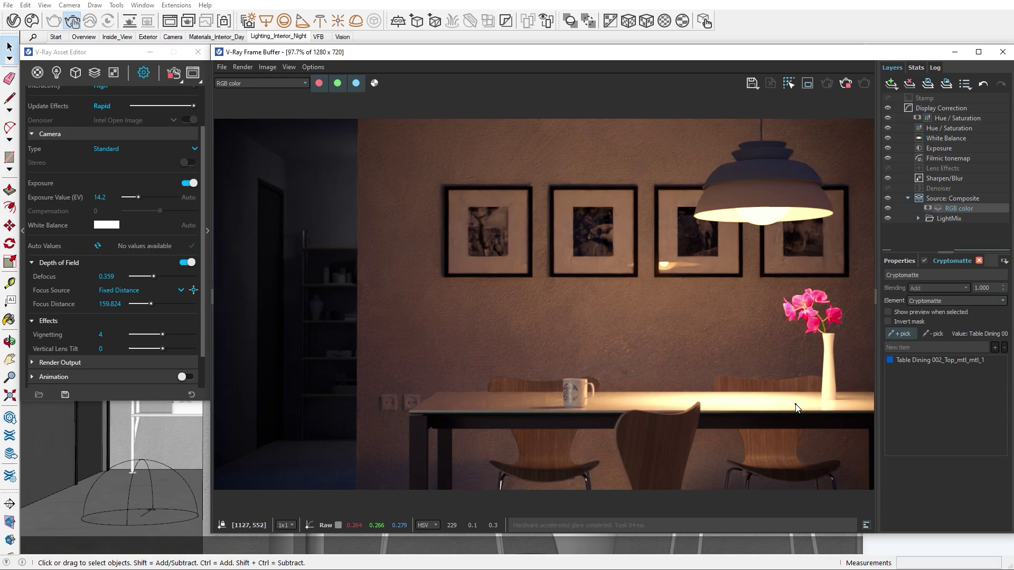
# Set the table-top layer to the Specular element, Subtract blending and a 1.5 multiplier
pyautogui.click(898, 260)
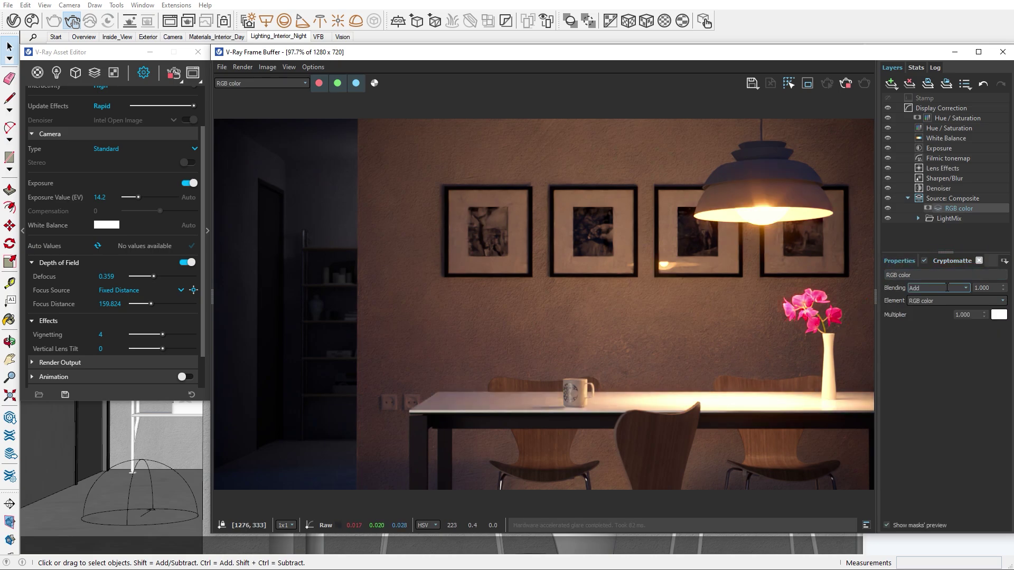
pyautogui.click(969, 300)
pyautogui.click(933, 398)
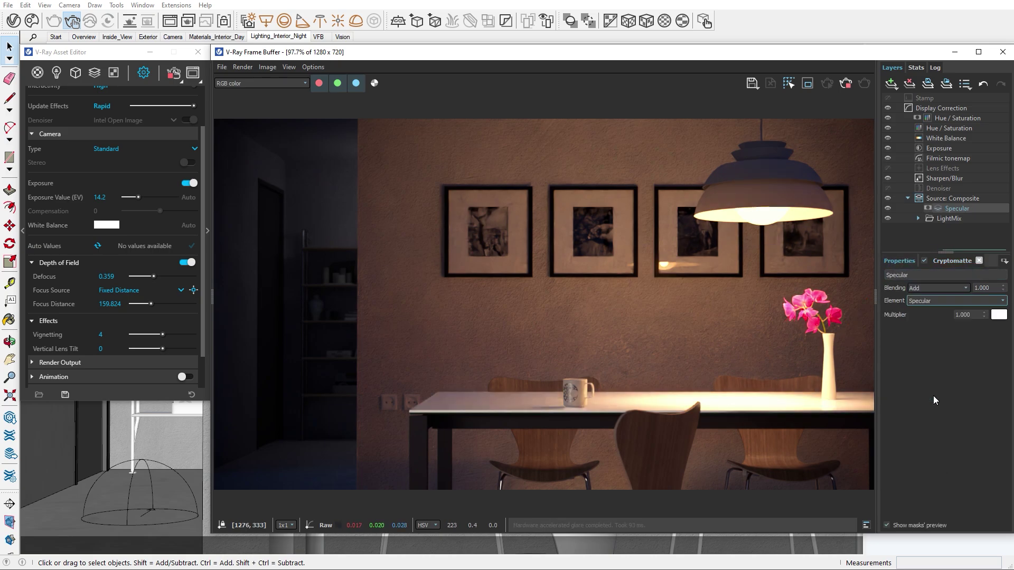
pyautogui.click(959, 290)
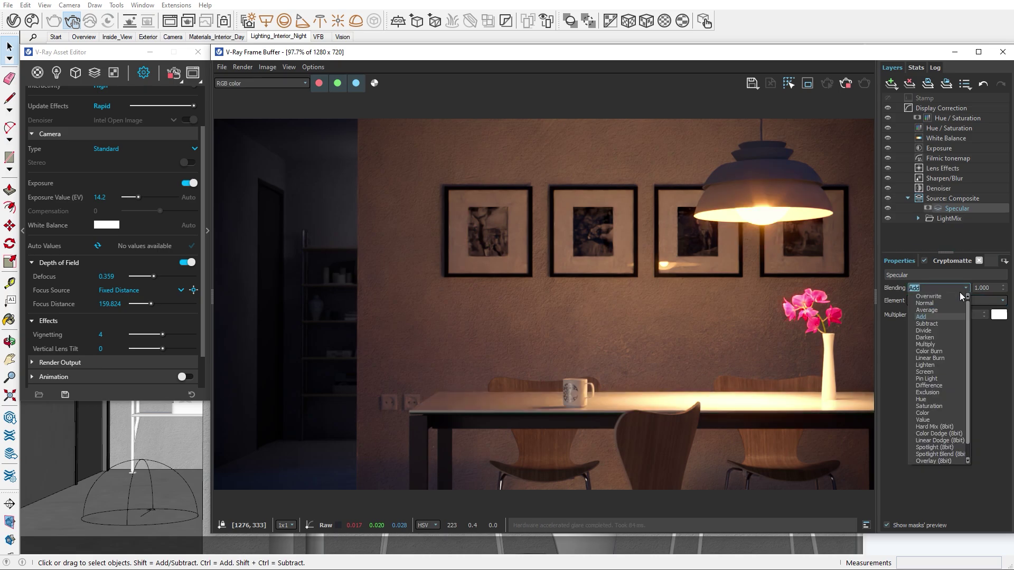
pyautogui.click(944, 324)
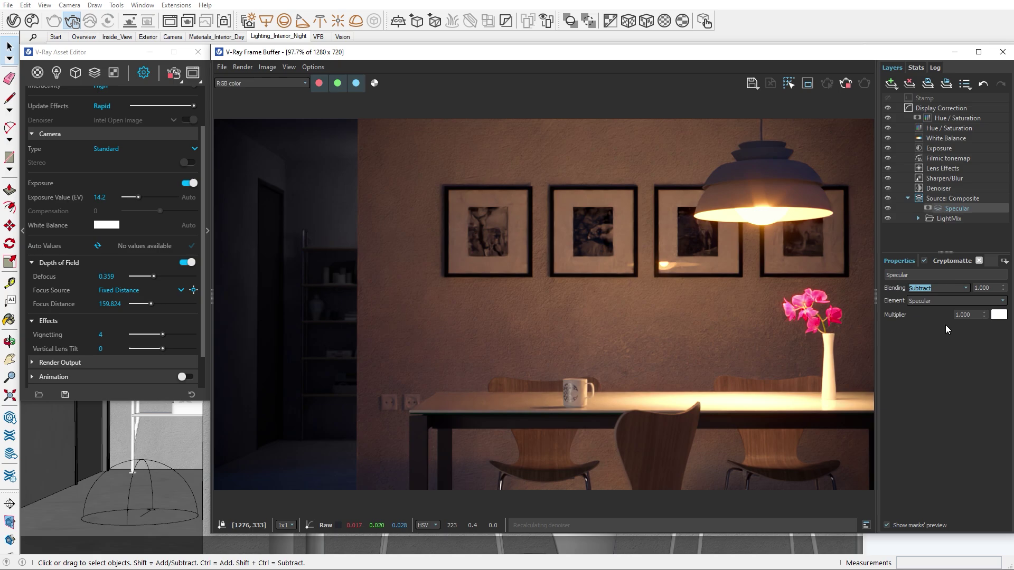
pyautogui.click(985, 317)
pyautogui.write('1.5')
pyautogui.press('Return')
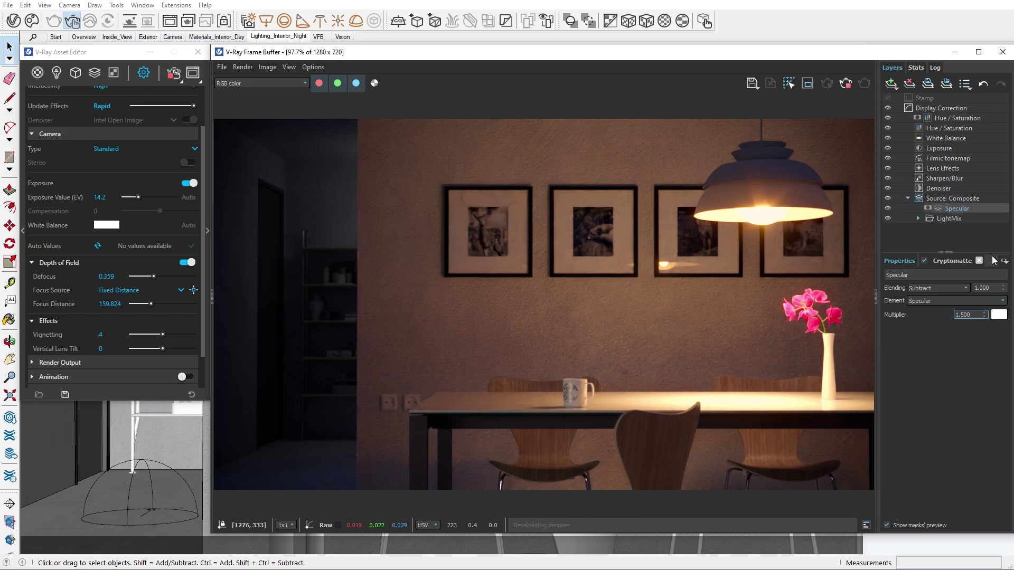
# In the expanded LightMix group, lower Key_Light_Table's multiplier to 8.060
pyautogui.click(918, 218)
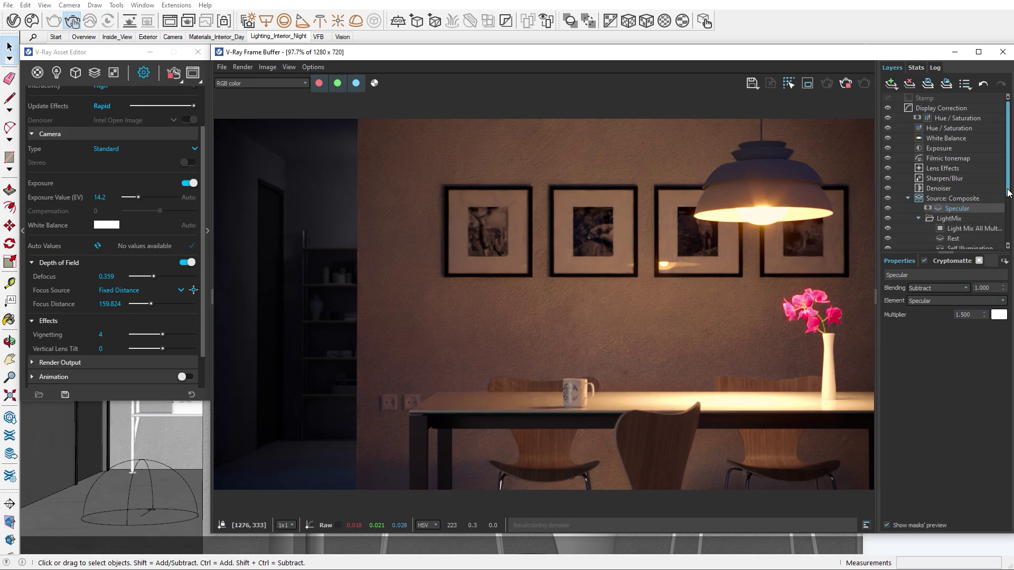
pyautogui.scroll(-3, 966, 212)
pyautogui.click(987, 209)
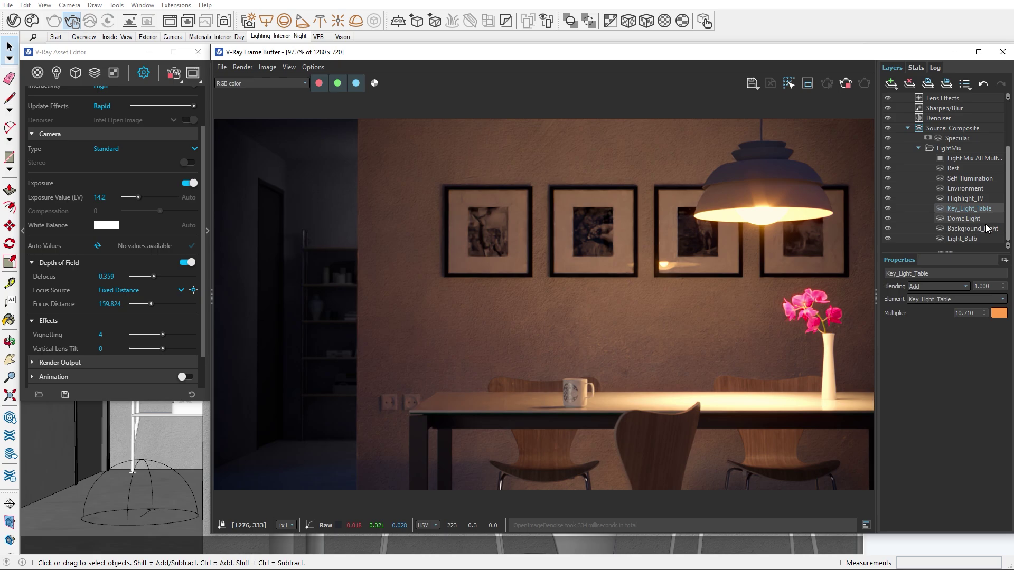
pyautogui.moveTo(983, 313); pyautogui.dragTo(987, 351)
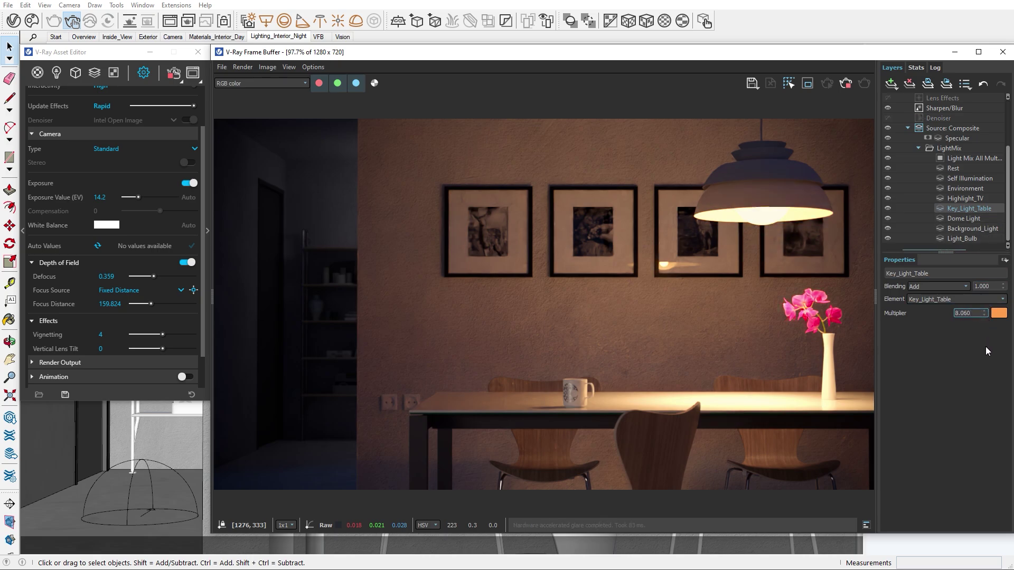